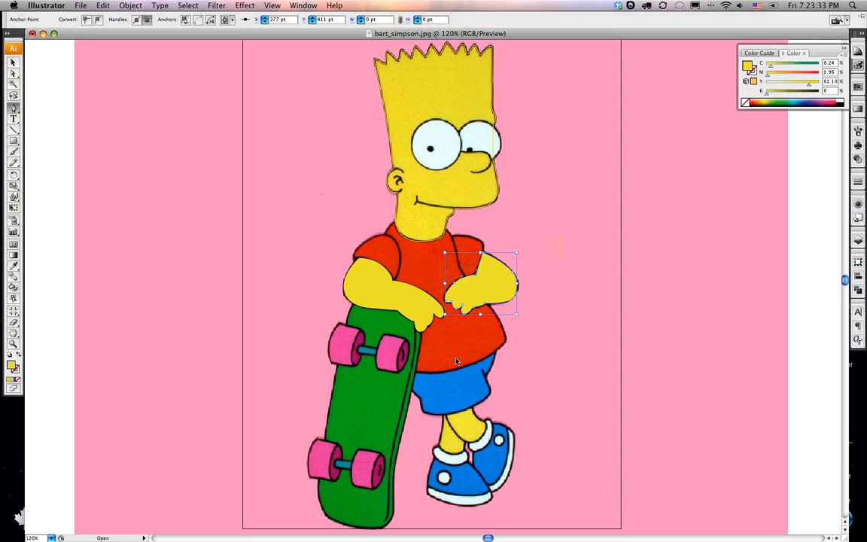
Trace the front leg with the Pen tool from the shorts hem along the sock cuff to where the legs meet
key(super+equal)
key(super+equal)
key(super+equal)
key(super+equal)
scroll(441, 355, down, 10)
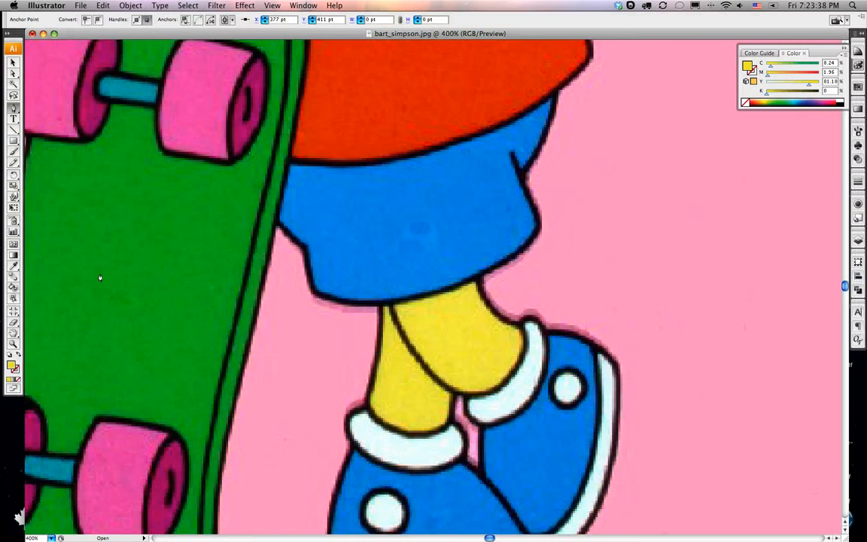
click(381, 309)
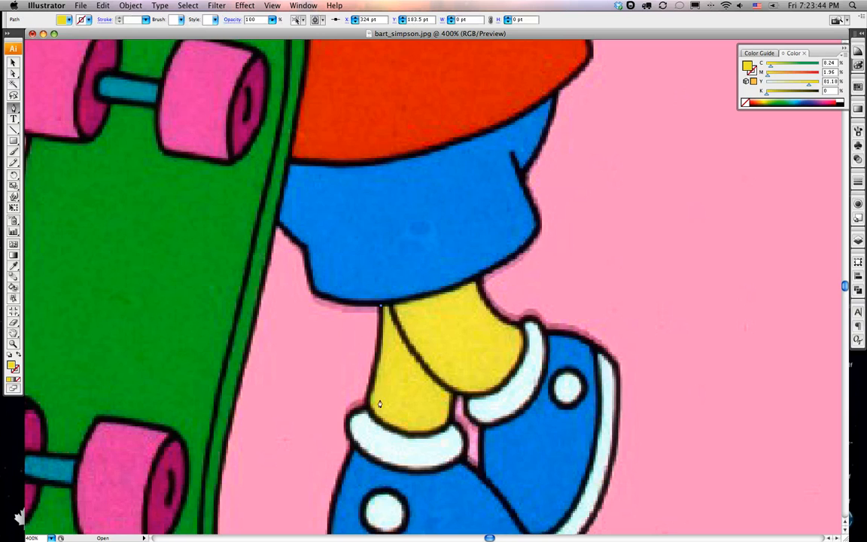
click(367, 410)
drag(410, 434, 445, 438)
click(454, 409)
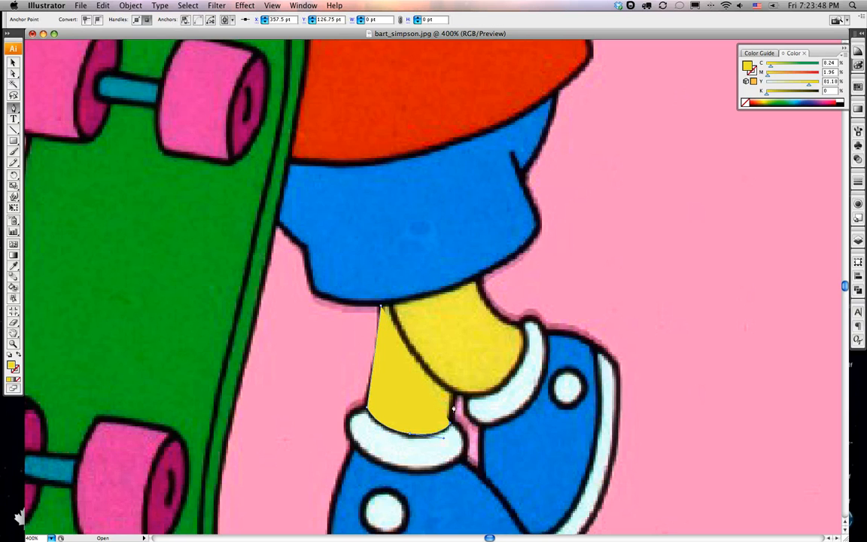
click(454, 389)
click(469, 397)
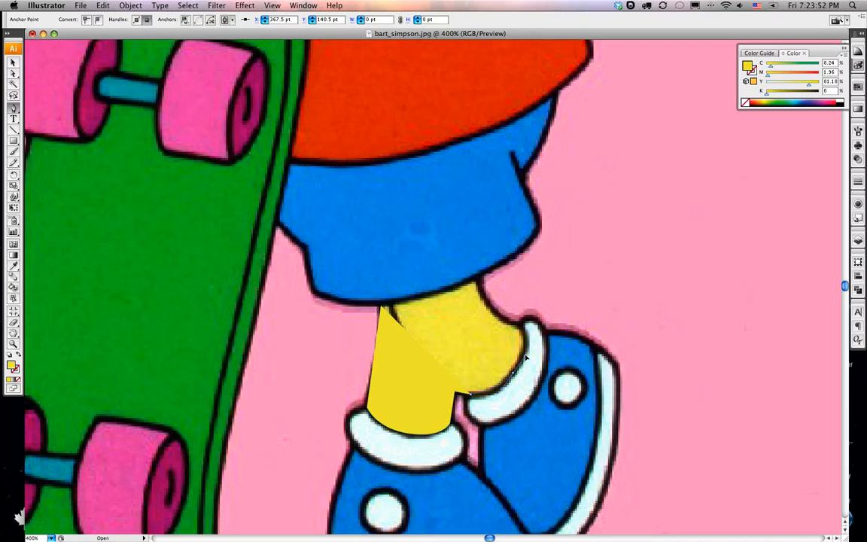
Continue the leg path around the rear leg's sock cuff, extend its upper edge into the shorts and close the shape
click(521, 332)
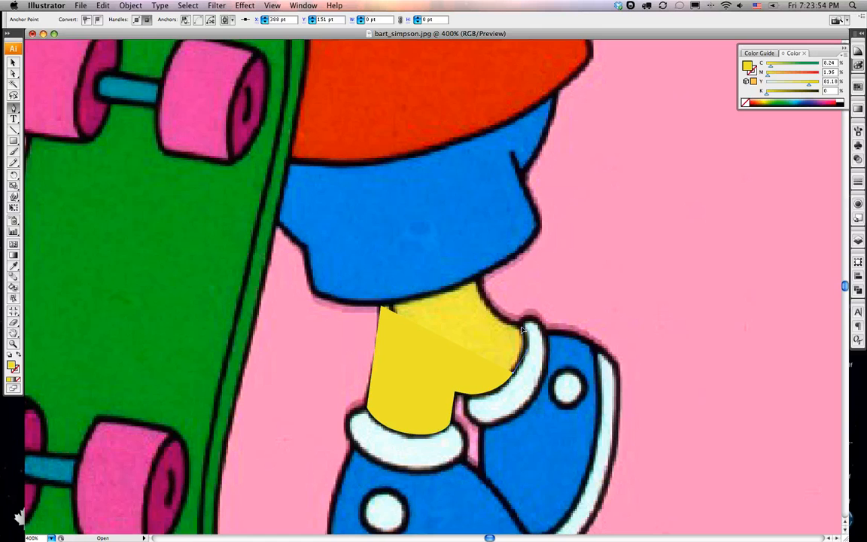
click(517, 329)
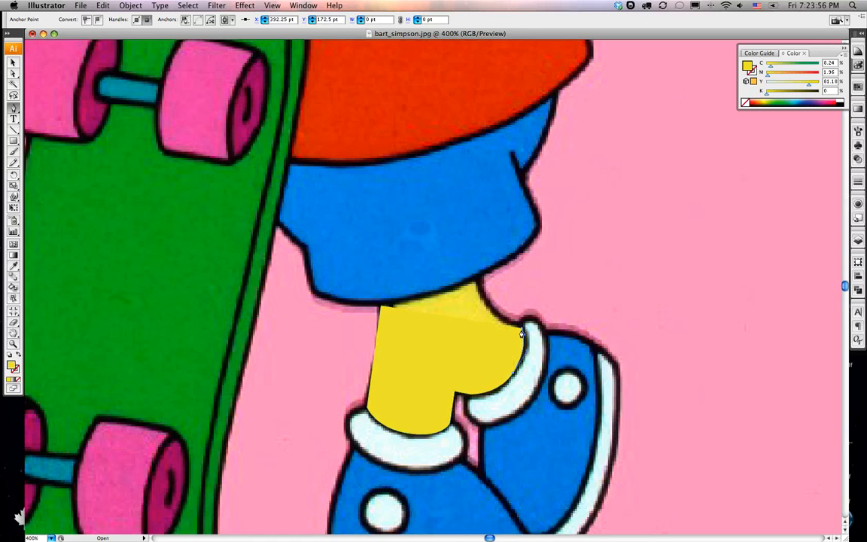
drag(476, 283, 471, 247)
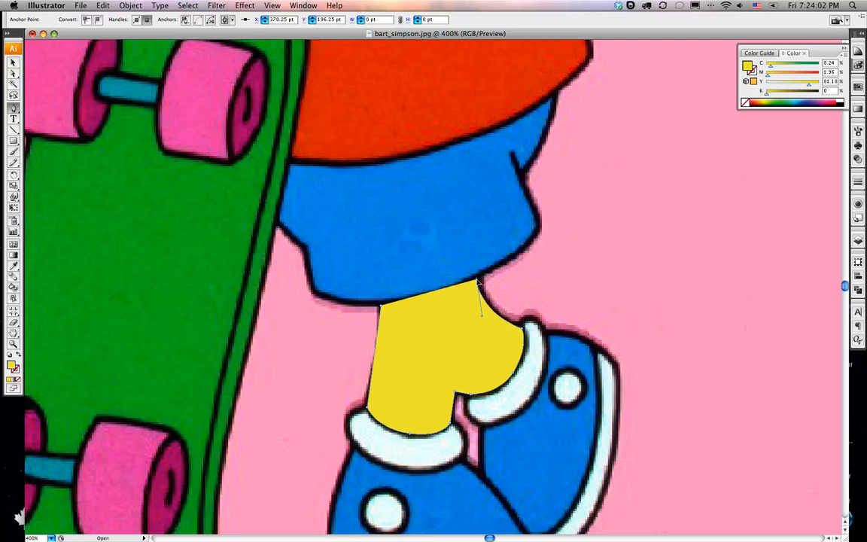
click(473, 261)
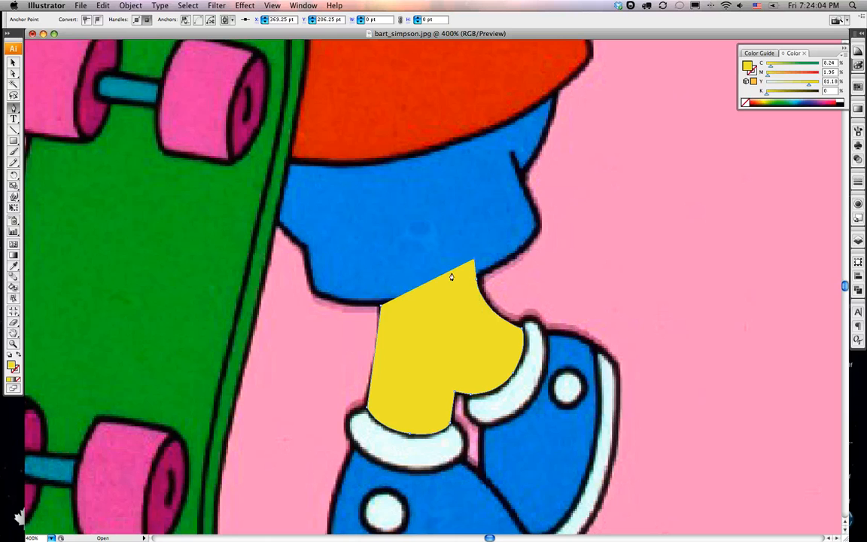
click(379, 280)
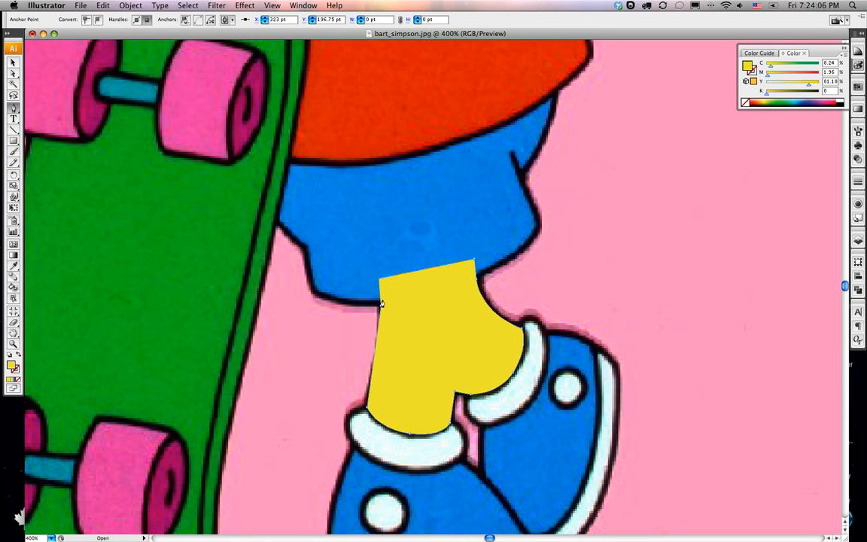
click(382, 307)
Start the shirt outline at the neck and trace the shoulder and sleeve on the skateboard side down to the arm
scroll(460, 364, up, 15)
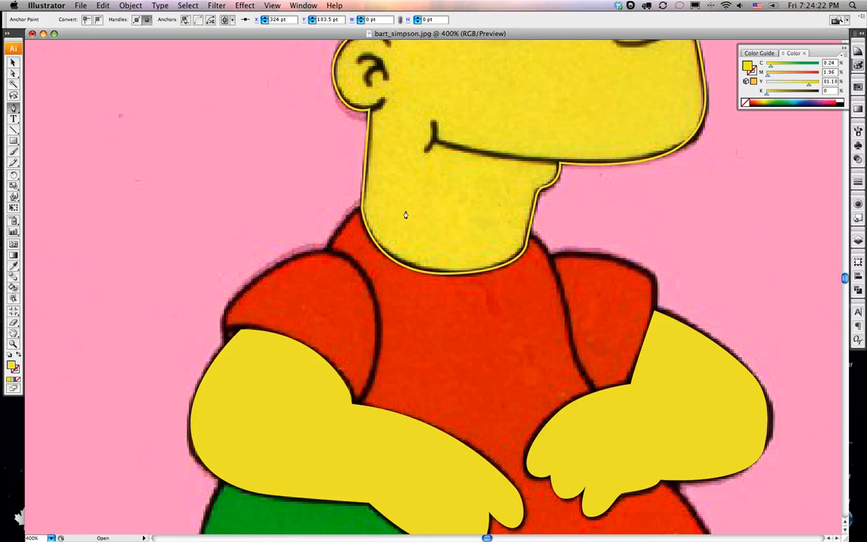
click(355, 209)
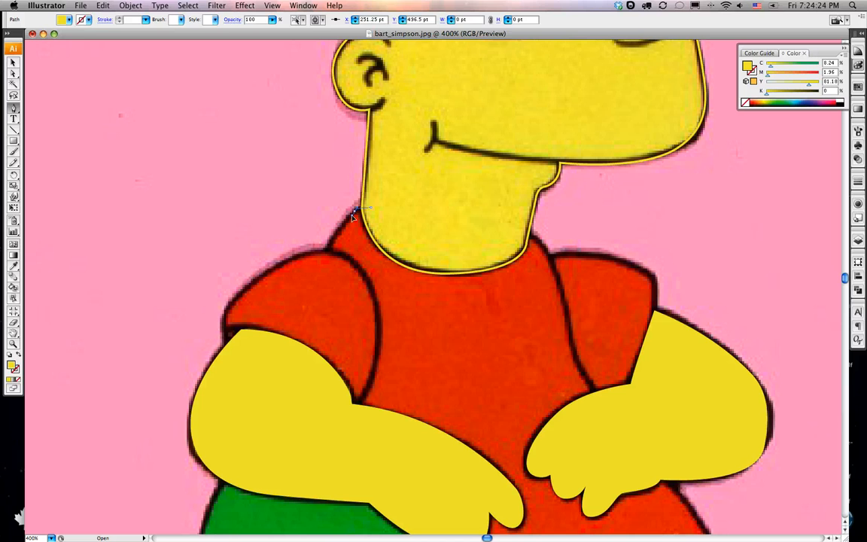
click(329, 254)
drag(328, 256, 324, 275)
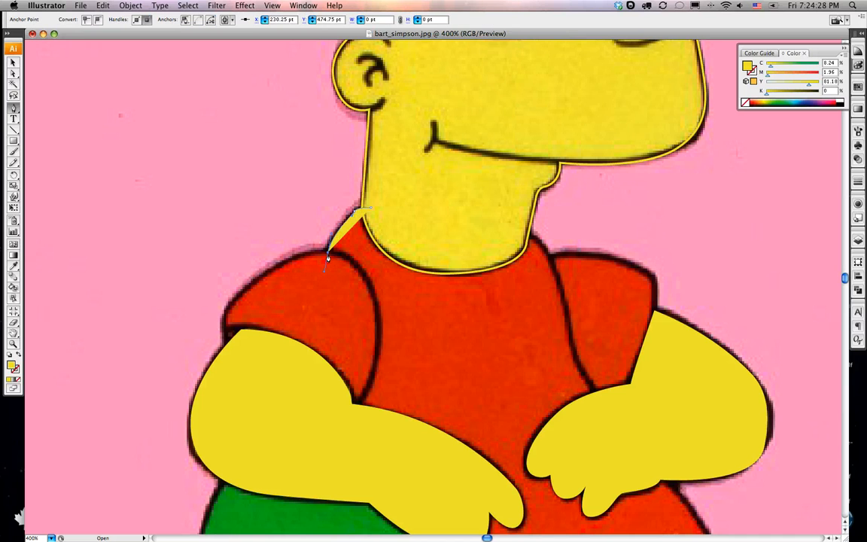
click(329, 253)
drag(221, 329, 179, 405)
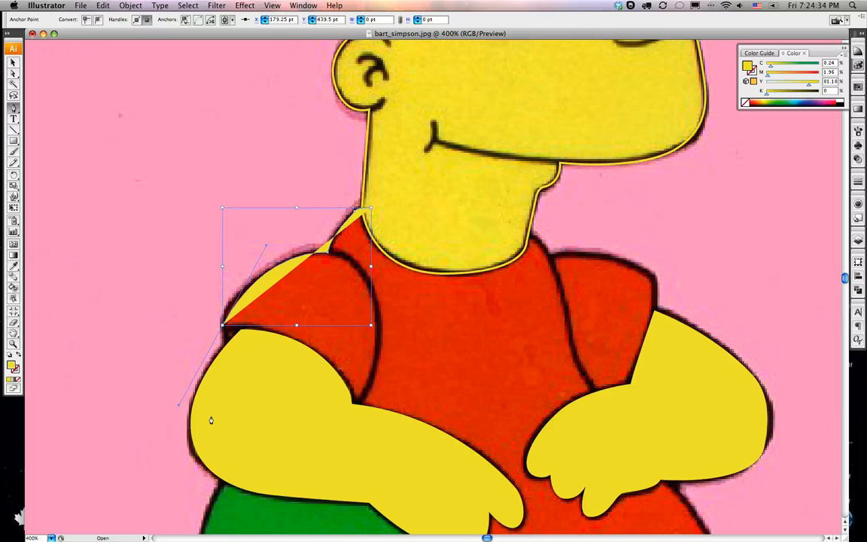
key(super+z)
drag(271, 273, 224, 341)
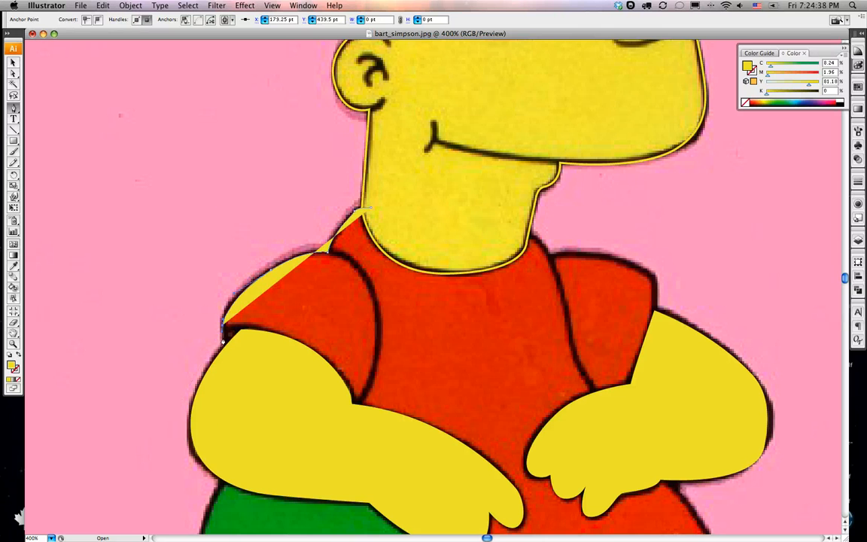
click(227, 351)
Extend the shirt path to the skateboard edge and trace the curved hem to its far corner
drag(354, 425, 325, 211)
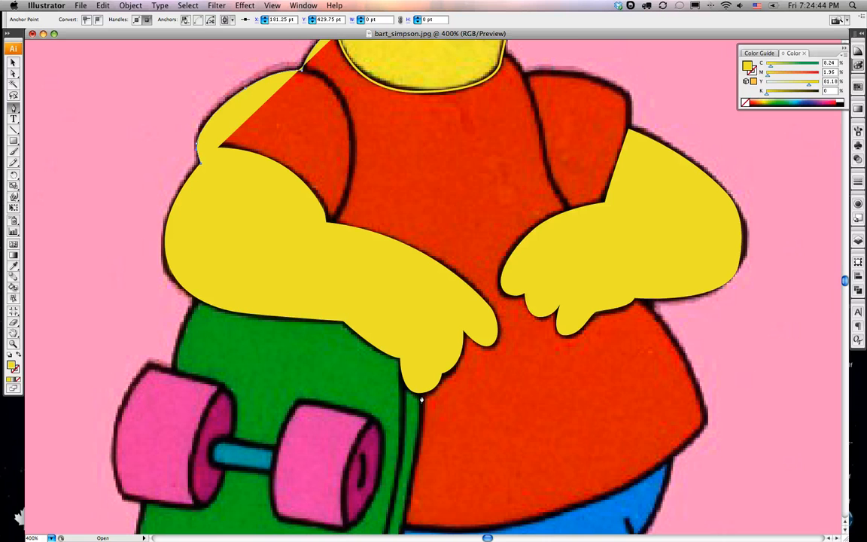
scroll(413, 437, down, 5)
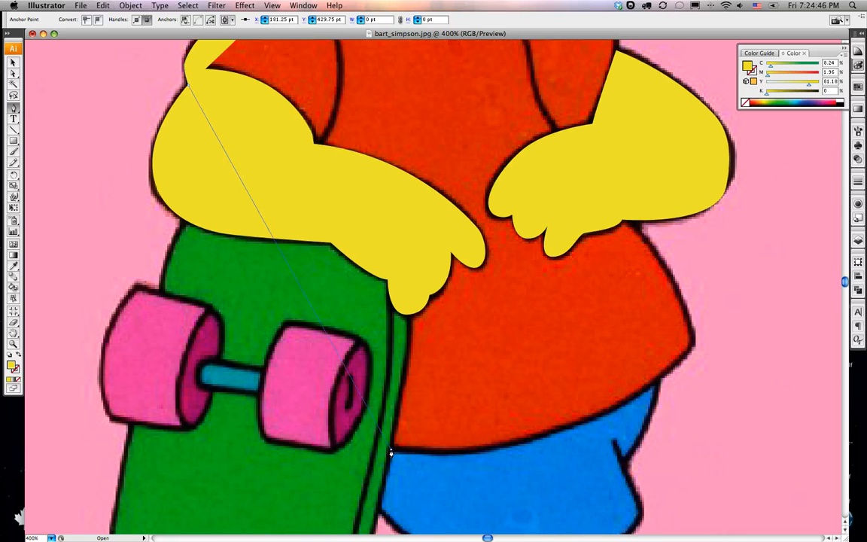
click(391, 450)
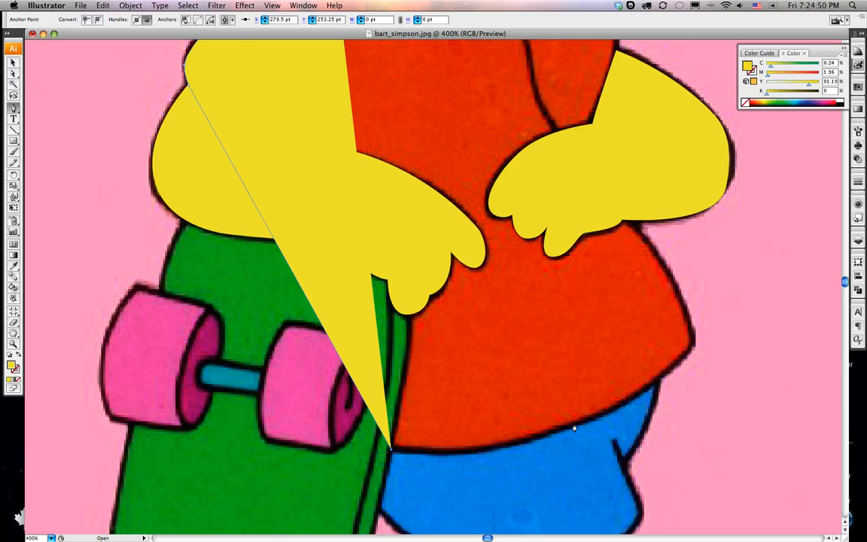
drag(574, 427, 661, 388)
click(686, 353)
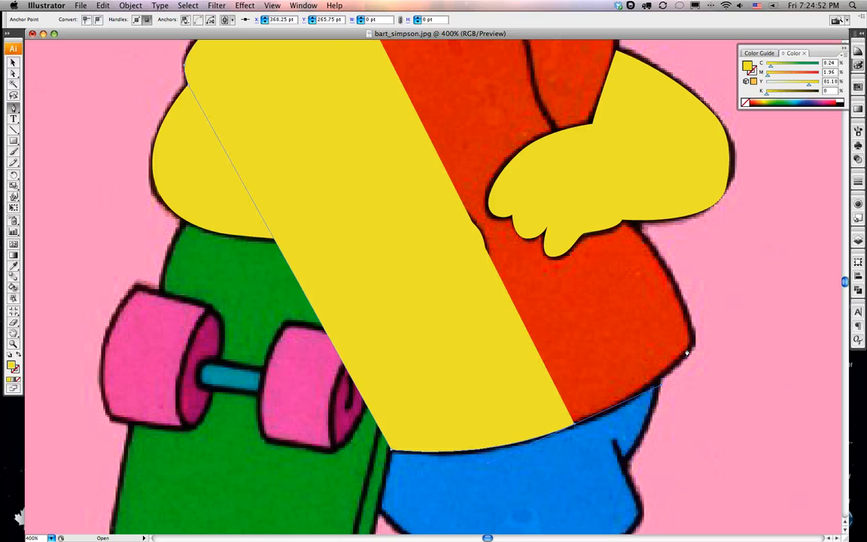
click(691, 350)
Swap the shirt path's fill and stroke, and trace the shirt's side from the hem corner to just under the arm
key(shift+x)
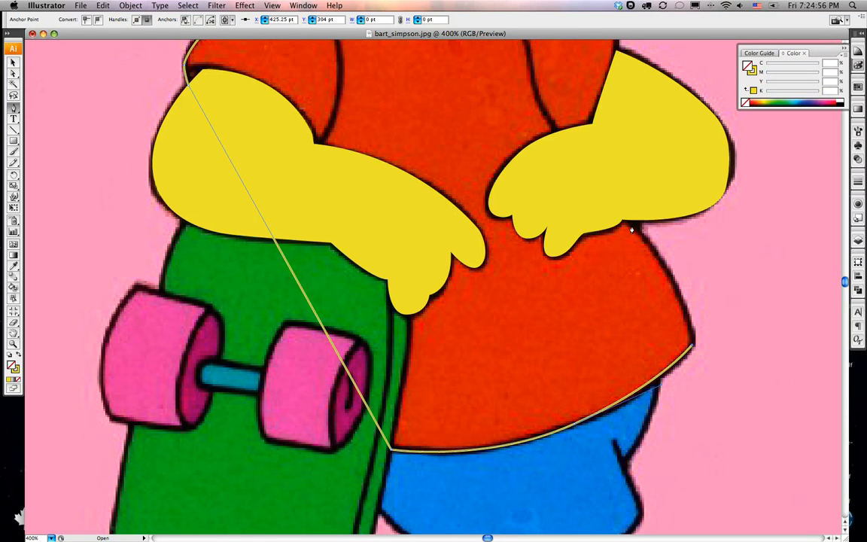
drag(634, 230, 587, 192)
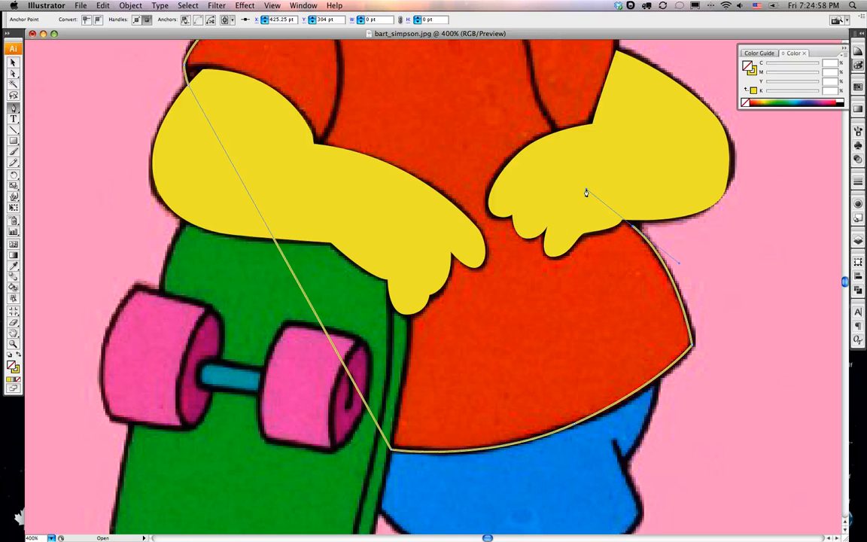
click(633, 228)
click(627, 213)
Carry the shirt path across the arm, trace the sleeve and shoulder away from the skateboard, and close it at the neck
key(space)
drag(621, 215, 606, 360)
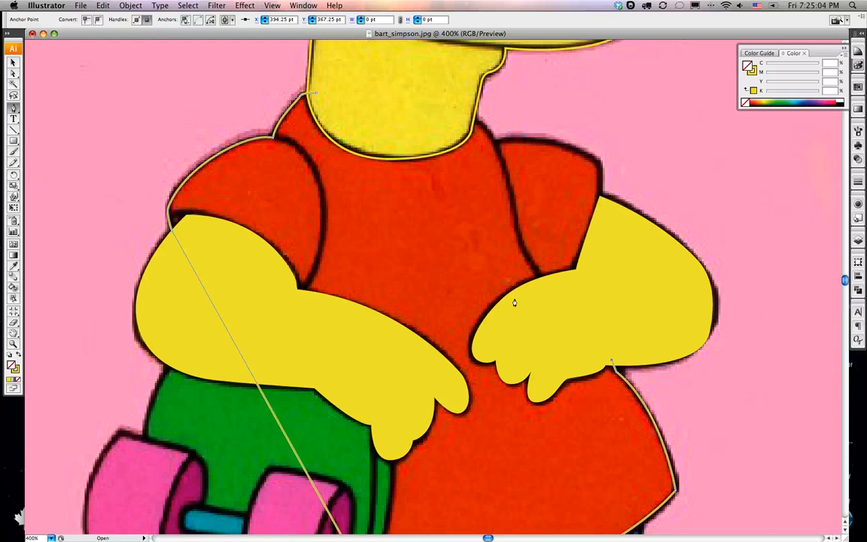
click(600, 196)
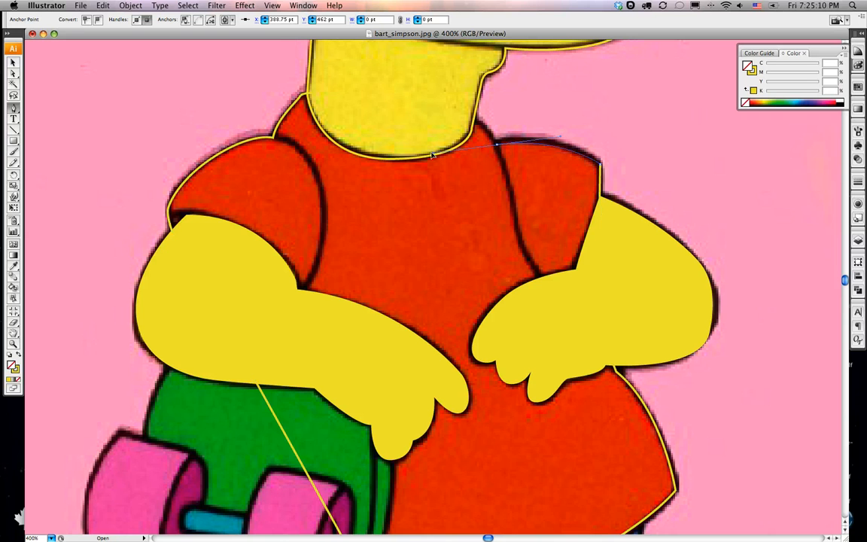
drag(497, 143, 428, 159)
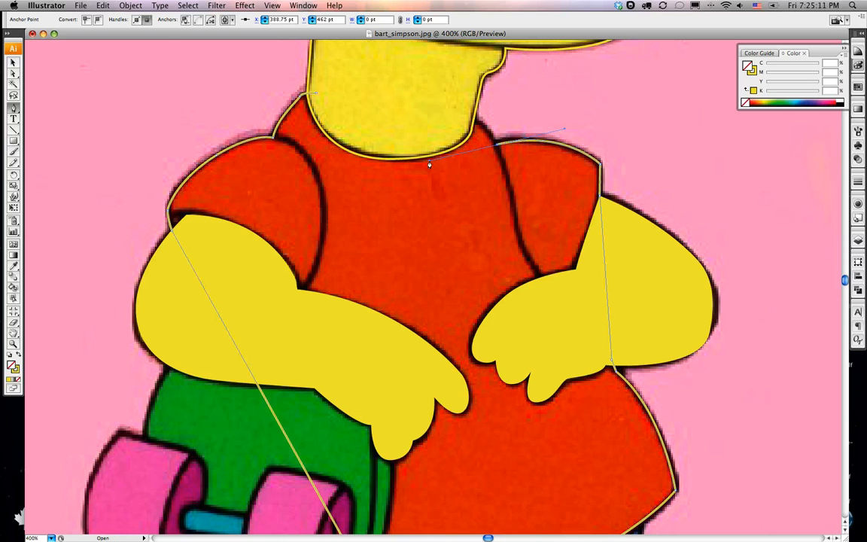
alt+click(497, 149)
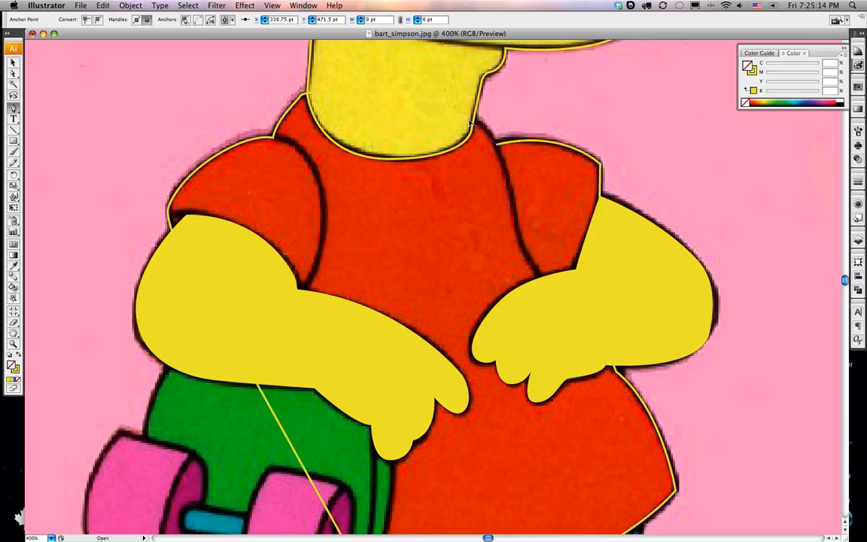
drag(451, 120, 451, 118)
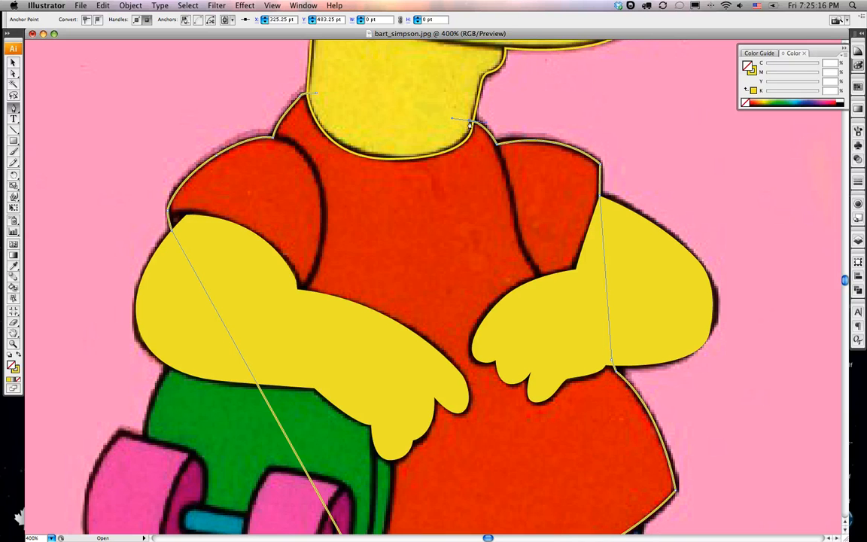
click(314, 96)
Sample the shirt's red with the Eyedropper and swap it to the stroke so the shirt path has no fill
key(i)
click(436, 195)
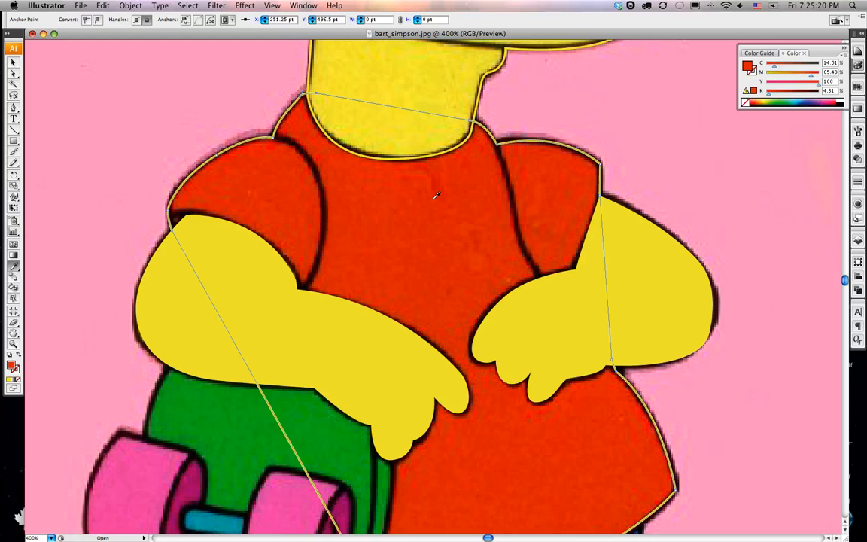
key(shift+x)
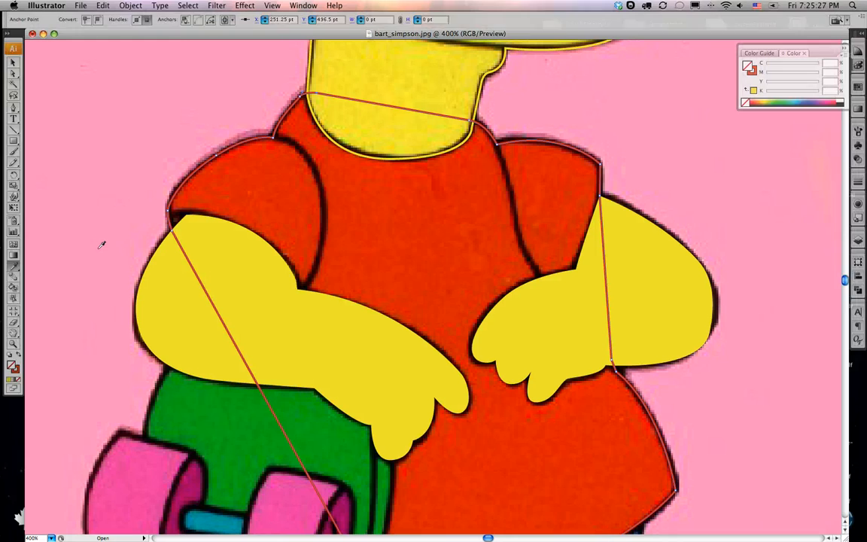
Start the shorts outline beneath the shirt hem and trace the side away from the skateboard down around its lower corner
scroll(393, 233, down, 6)
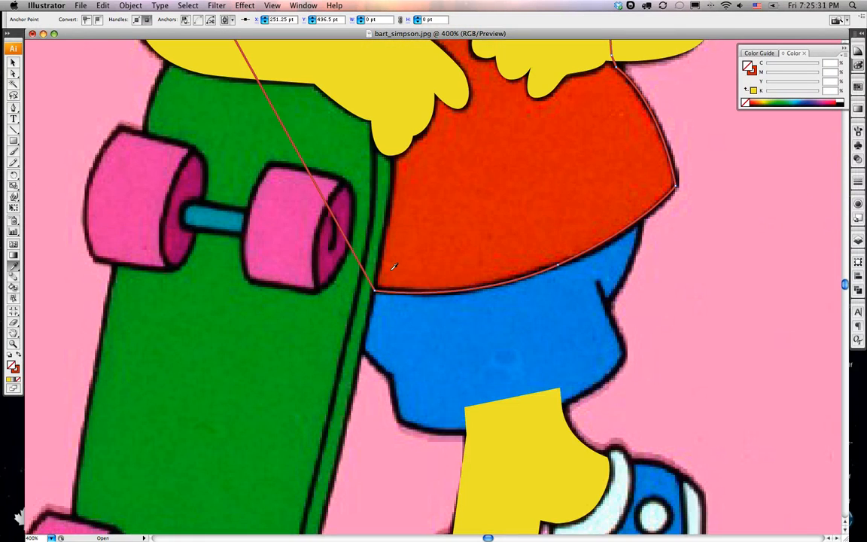
key(p)
click(635, 229)
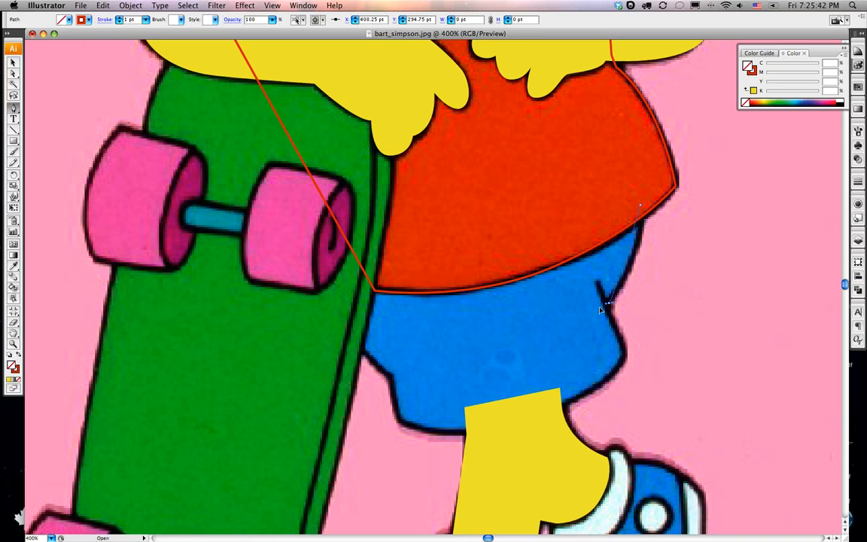
drag(606, 303, 572, 360)
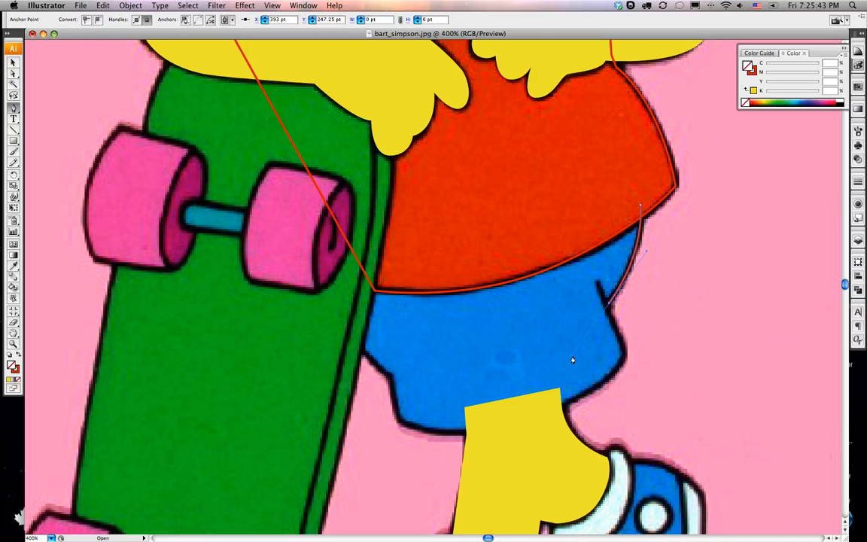
click(608, 309)
click(623, 350)
click(619, 372)
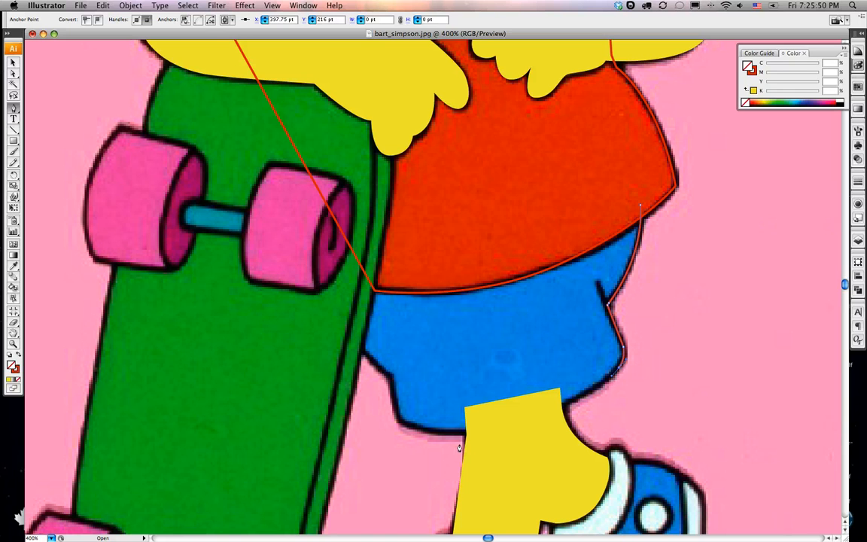
Trace the shorts' lower hem across the leg to the corner beside the skateboard, fitting the curve to the artwork
drag(462, 433, 350, 453)
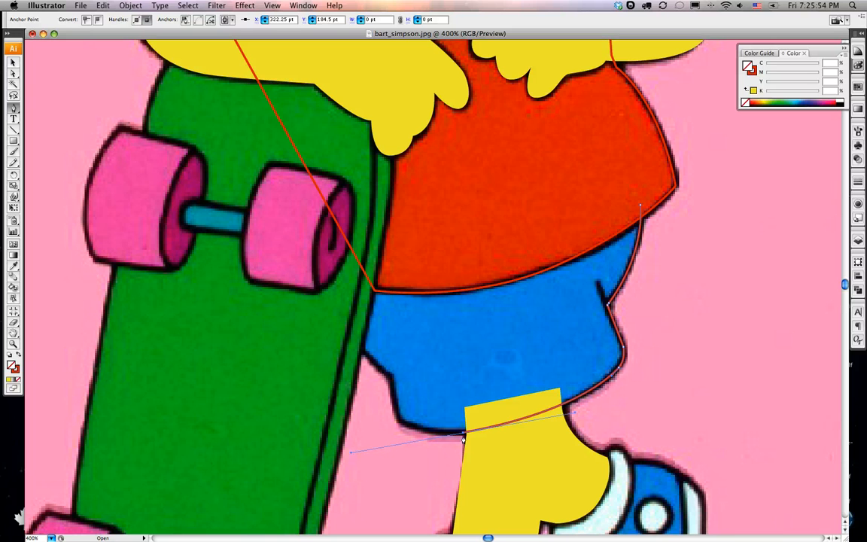
click(419, 431)
drag(398, 424, 410, 443)
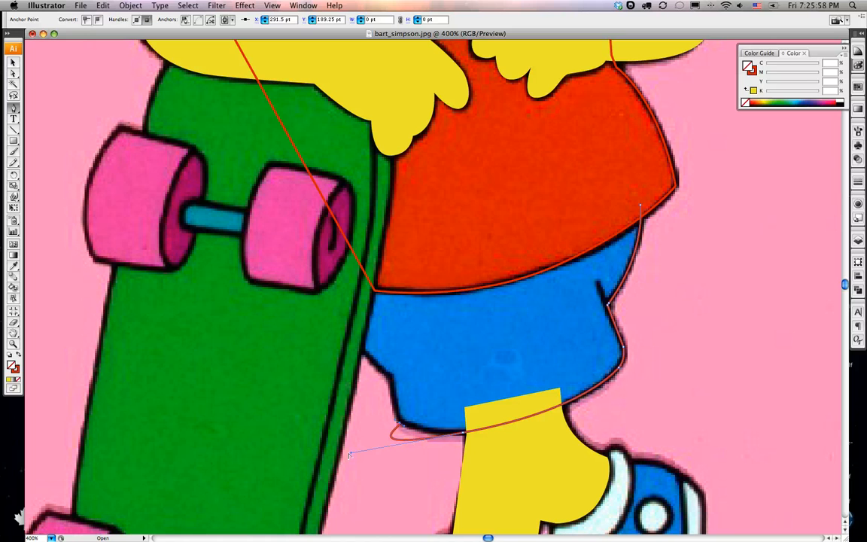
drag(350, 455, 441, 439)
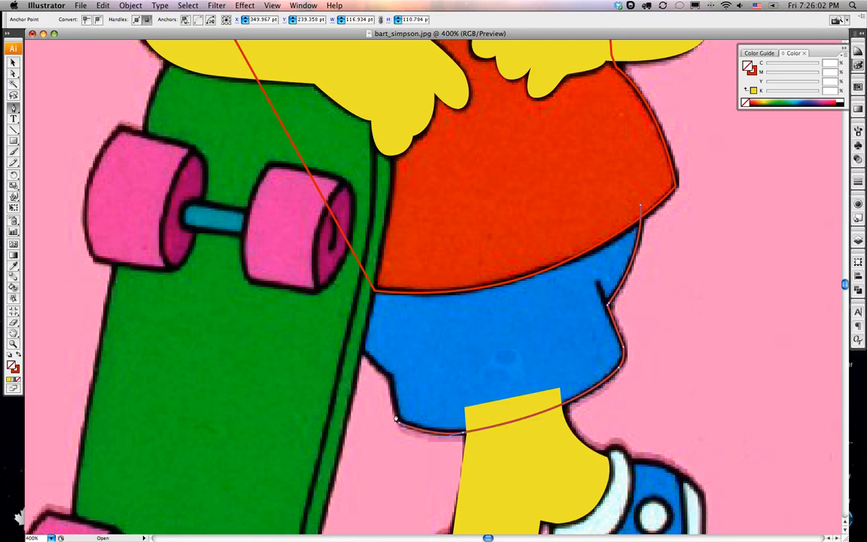
Trace the shorts' side next to the skateboard up beneath the shirt and close the path
drag(395, 413, 394, 405)
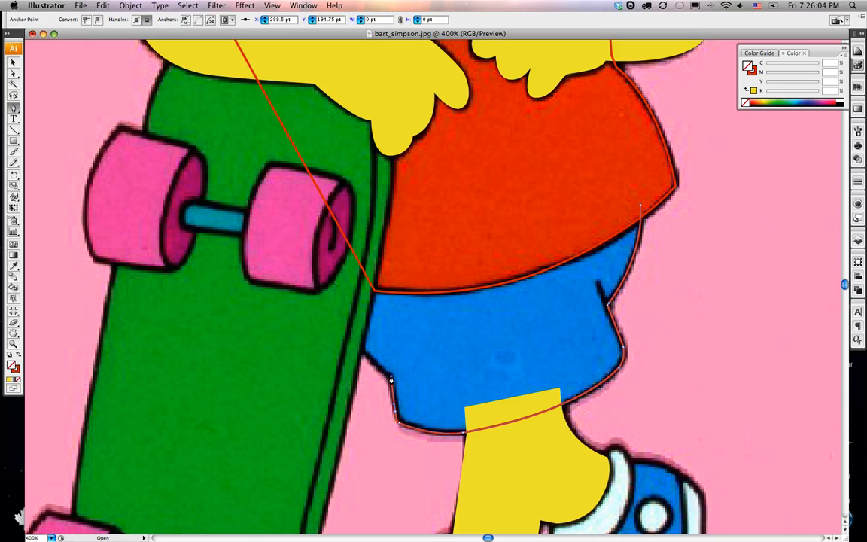
click(359, 352)
click(379, 288)
click(370, 270)
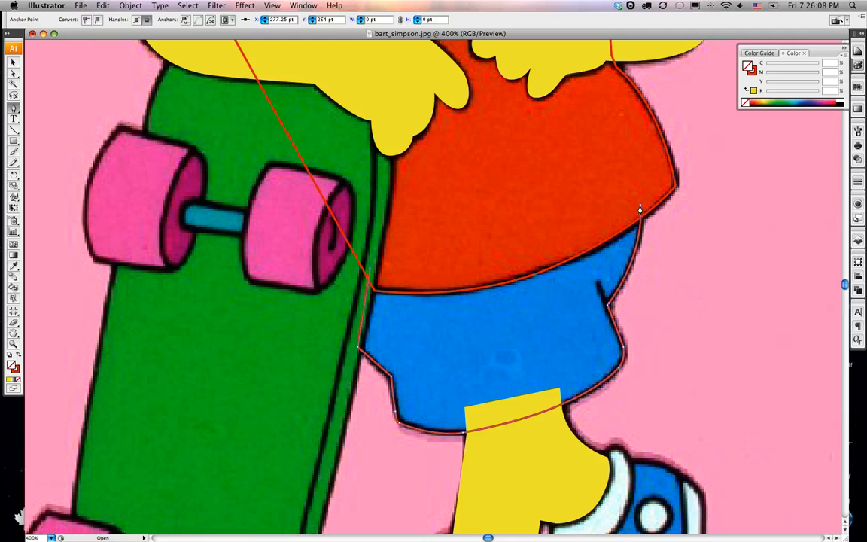
click(640, 208)
Sample the shorts' blue with the Eyedropper and swap it to the stroke so the shorts path has no fill
key(i)
click(472, 322)
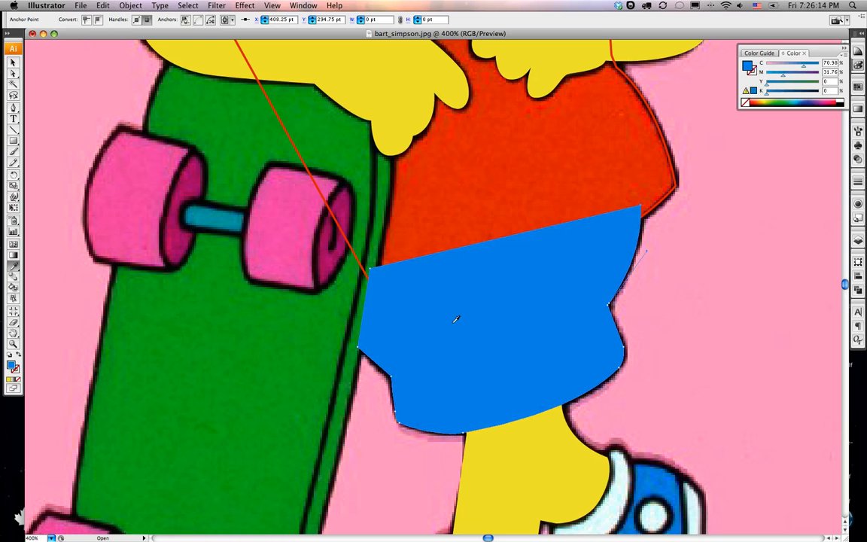
key(shift+x)
scroll(542, 331, down, 5)
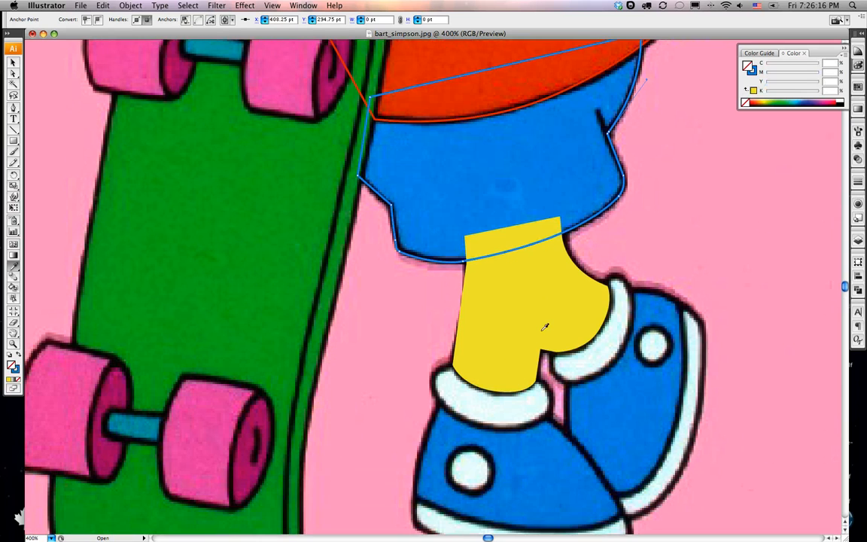
key(super+Tab)
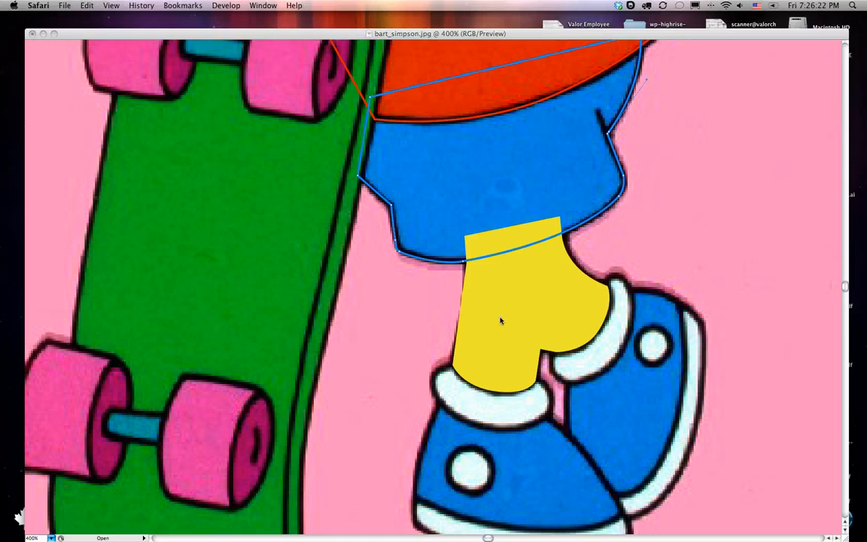
key(super+Tab)
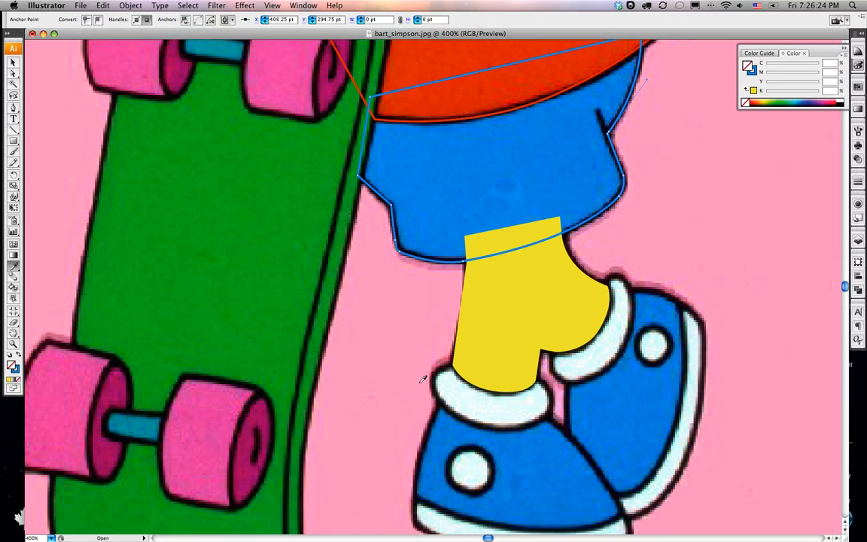
Start the blue outline of the front shoe with the Pen tool, tracing its heel edge and the line above the sole to the toe
key(p)
scroll(489, 421, down, 4)
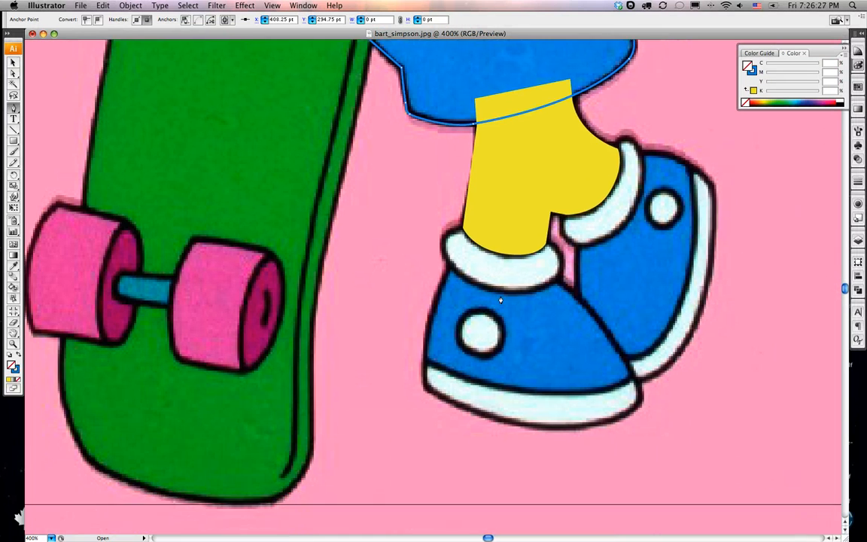
click(428, 367)
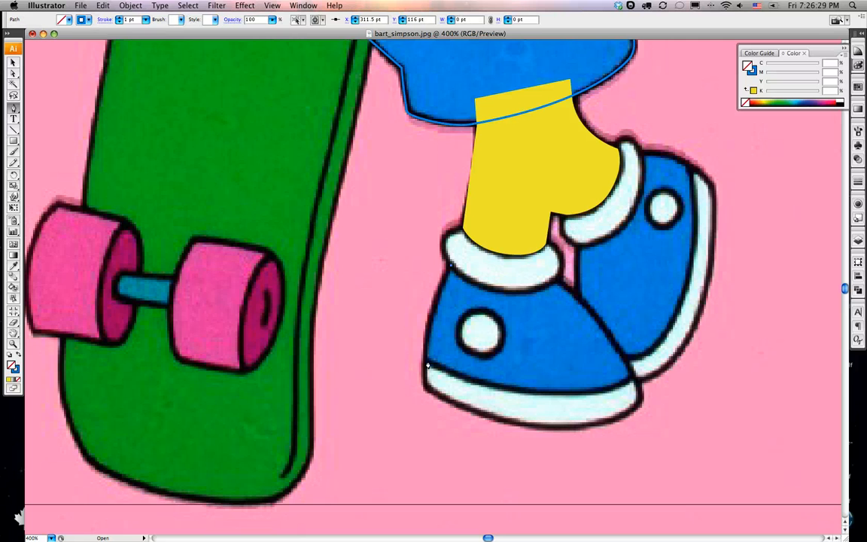
drag(427, 365, 429, 404)
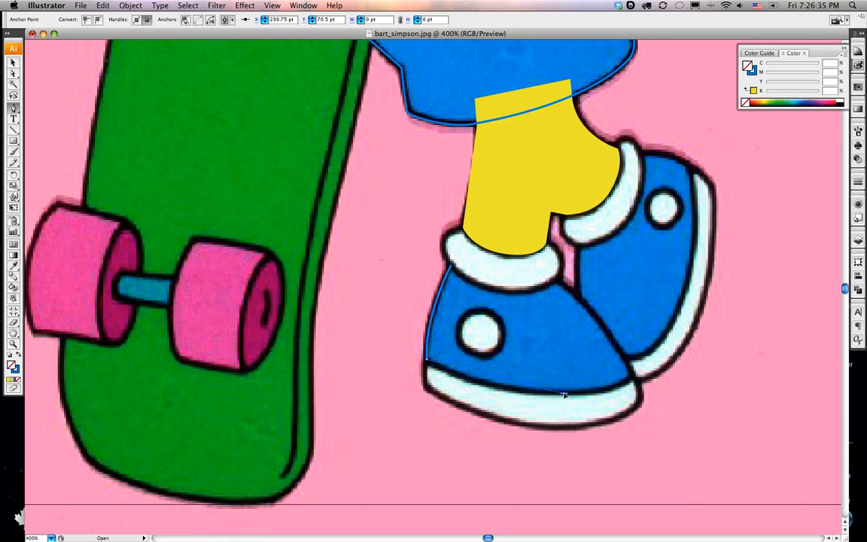
drag(564, 394, 648, 393)
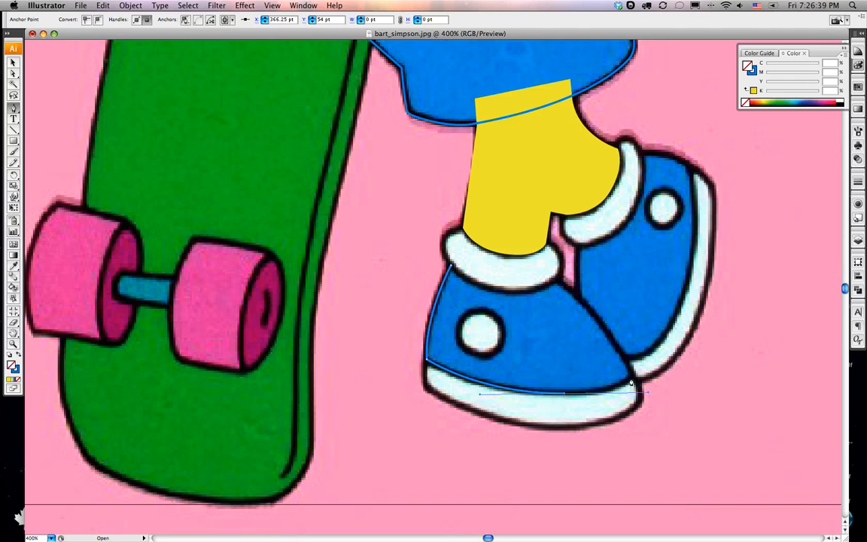
mouse_move(632, 383)
mouse_down()
mouse_move(648, 394)
mouse_move(634, 394)
mouse_up()
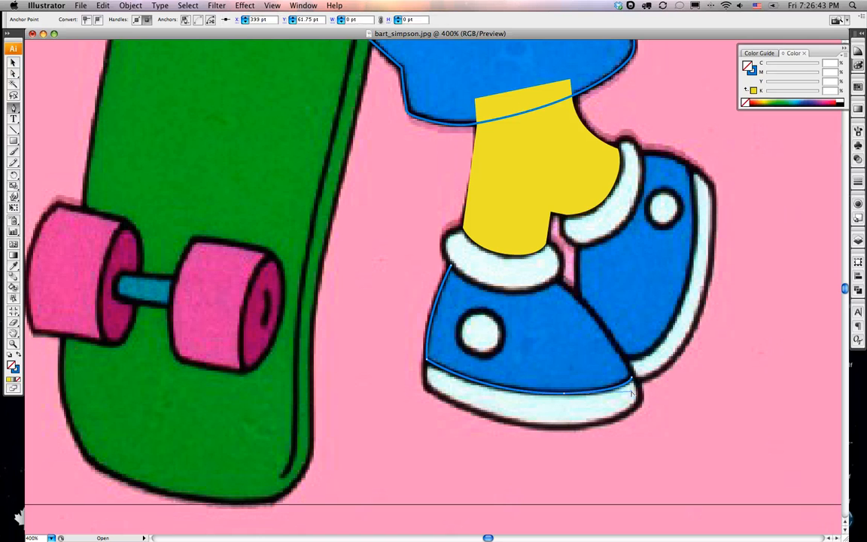
Trace the front shoe's upper curve from the toe back to the cuff and close the path beneath the white cuff
drag(554, 279, 525, 279)
key(super+z)
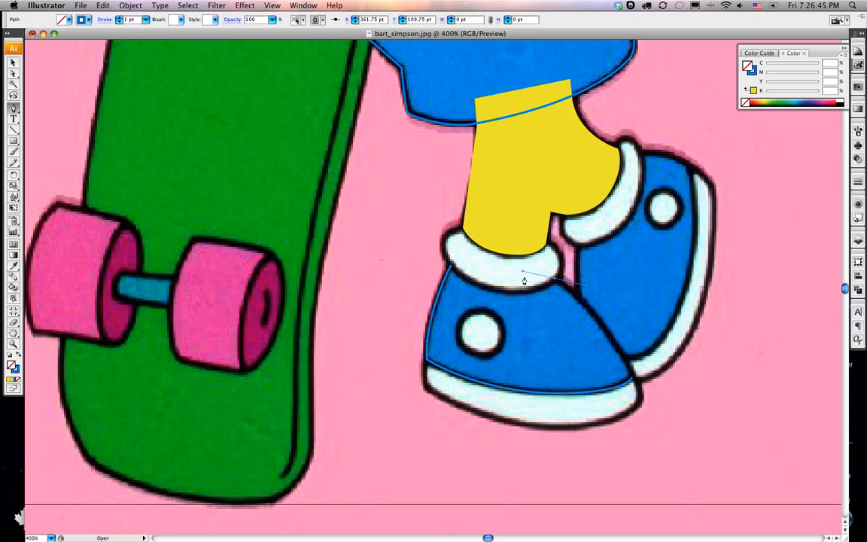
click(632, 380)
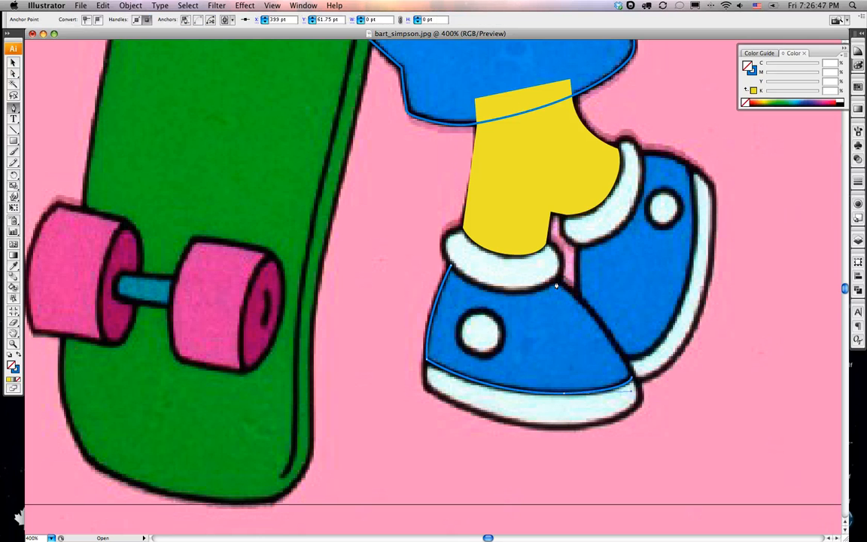
drag(552, 287, 517, 263)
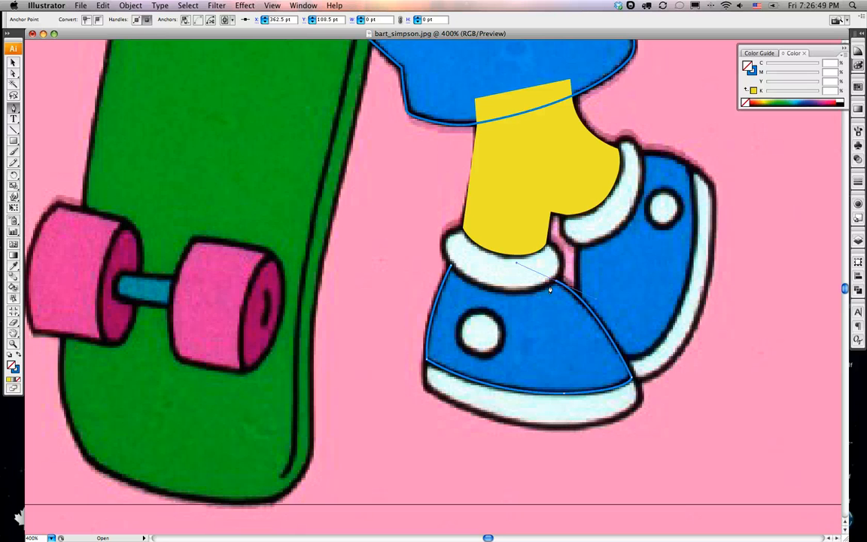
click(557, 285)
click(452, 268)
Start the rear shoe's blue outline below its cuff, tracing down behind the front shoe and up along the inner sole line
click(577, 248)
click(577, 311)
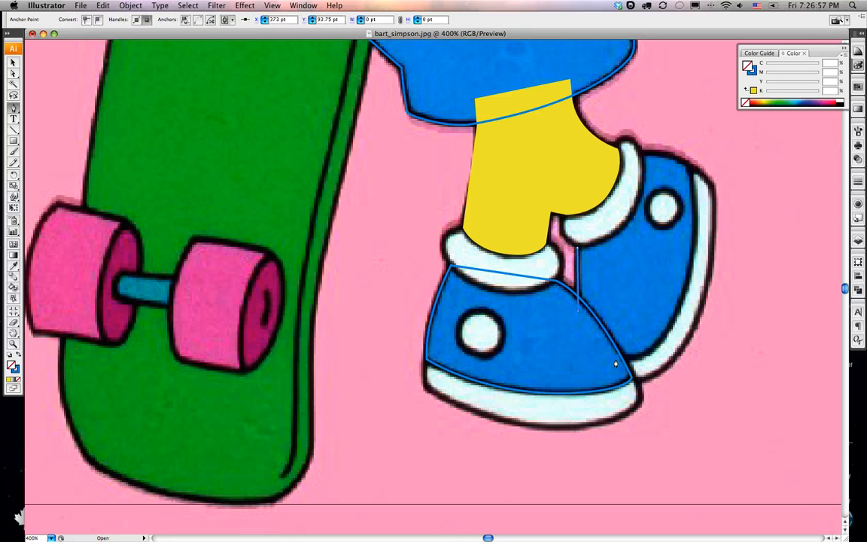
click(629, 358)
drag(687, 286, 694, 195)
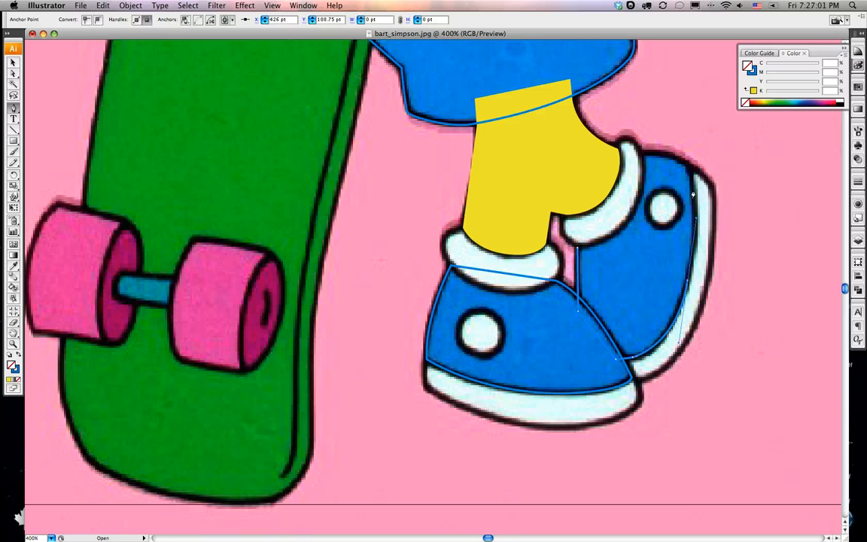
Trace the rear shoe's end and top edge to the cuff and close the path at its starting point
click(688, 170)
key(super+z)
click(691, 172)
drag(639, 154, 600, 163)
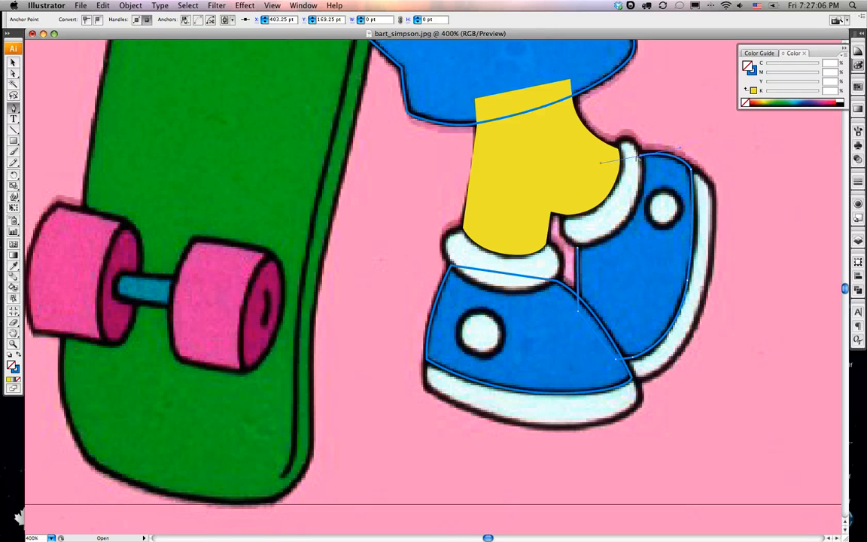
click(639, 156)
click(578, 246)
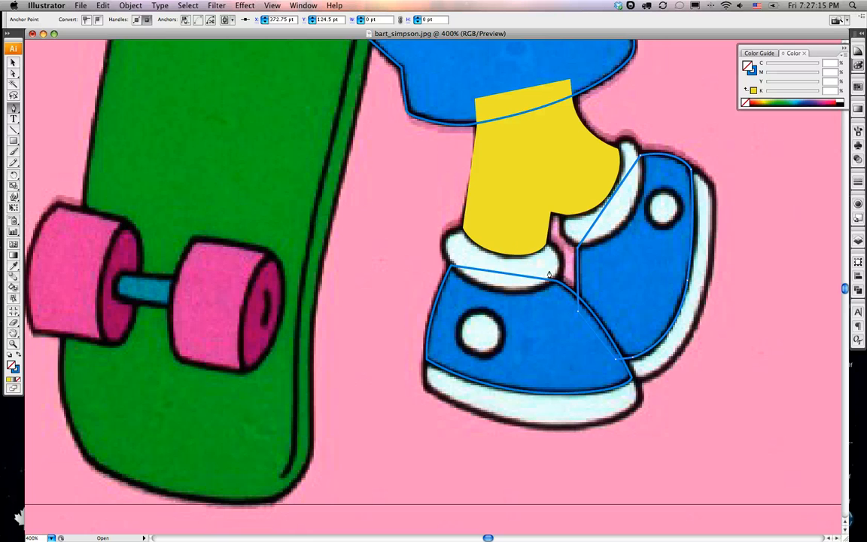
Trace the front shoe's white cuff around the ankle and close the path across the leg
scroll(472, 252, up, 1)
scroll(473, 251, up, 3)
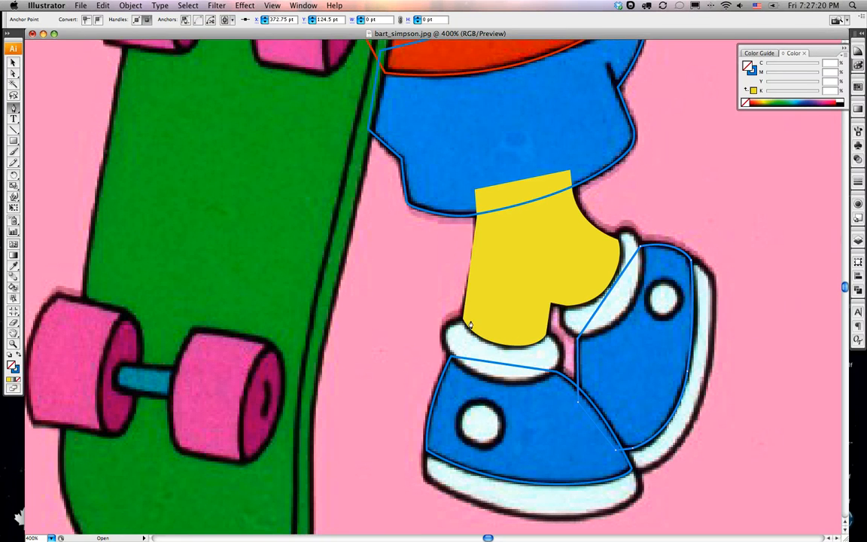
click(468, 319)
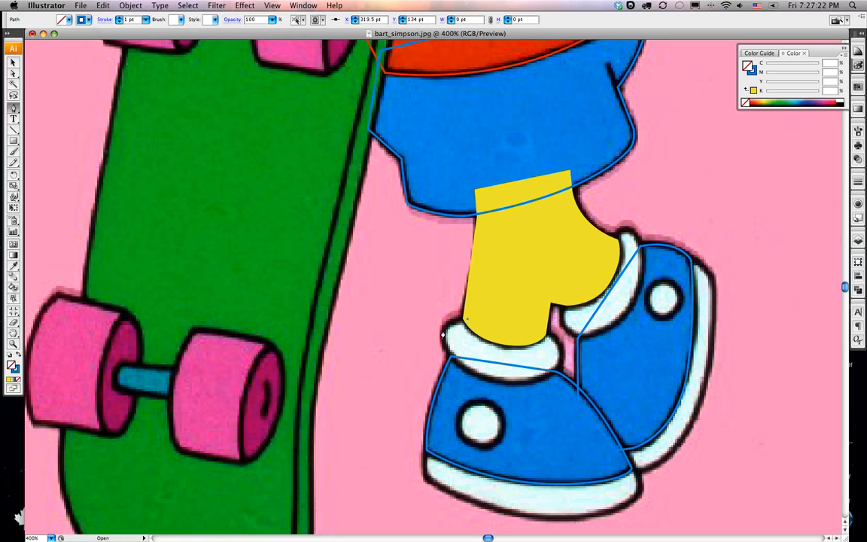
drag(443, 335, 532, 332)
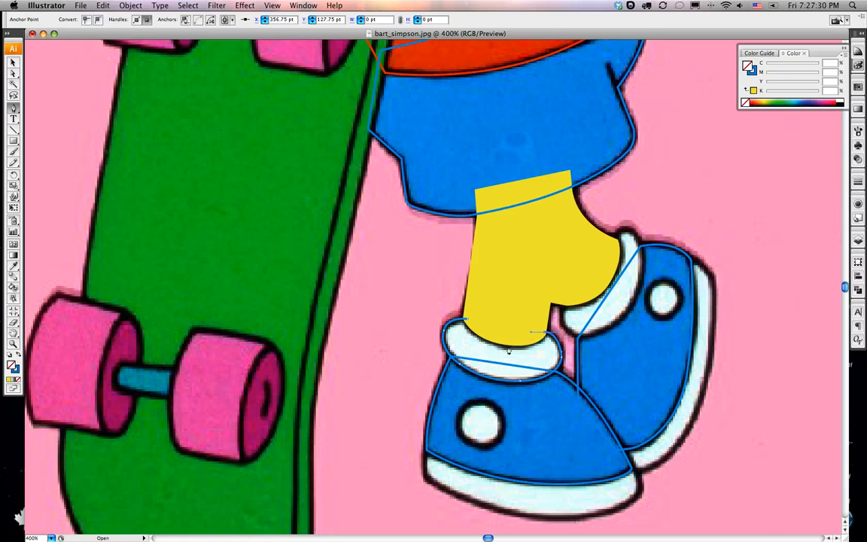
click(466, 318)
Trace the rear shoe's white cuff along its outer edge and around the tip to the yellow leg
click(564, 302)
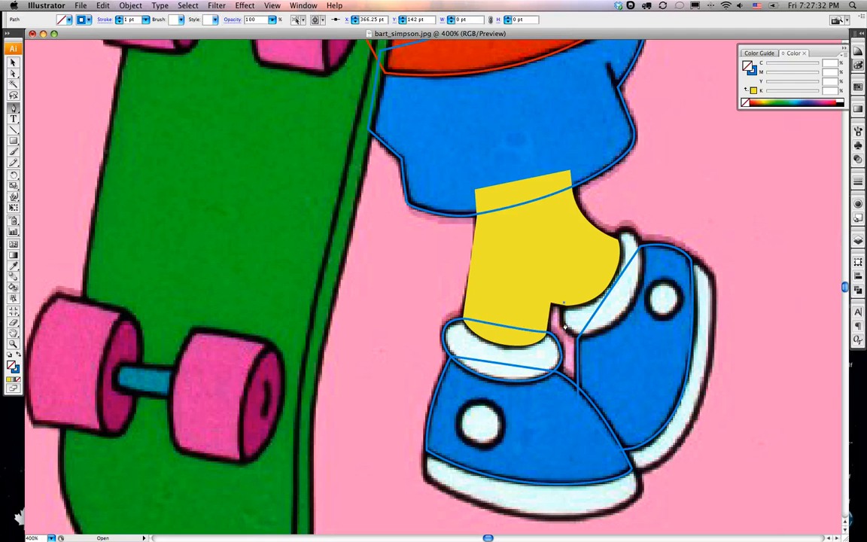
drag(566, 328, 599, 334)
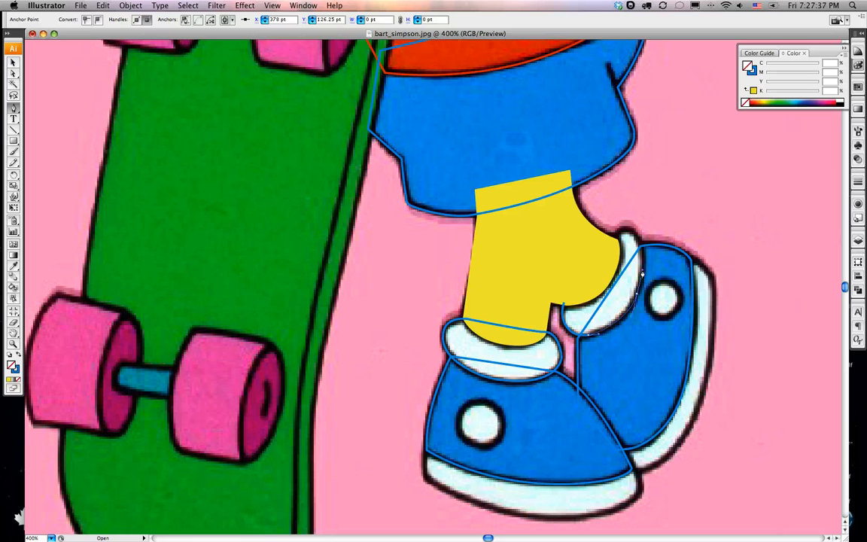
drag(627, 231, 614, 246)
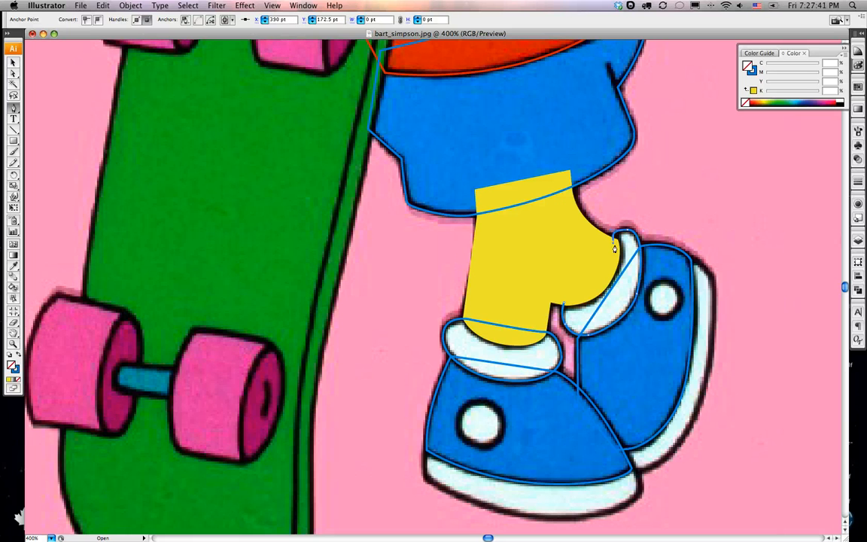
super+click(614, 230)
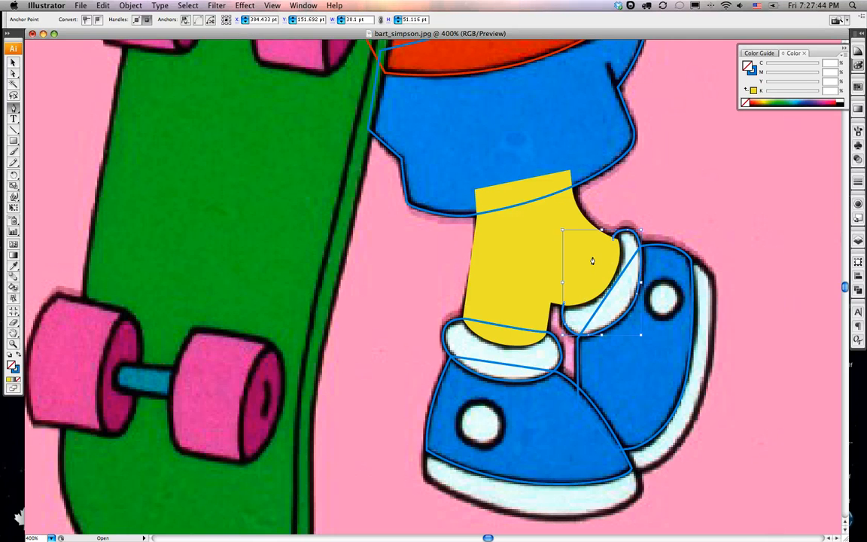
Close the rear cuff path across the yellow leg and adjust its upper anchor point with Direct Selection
key(super+equal)
key(super+equal)
drag(770, 163, 550, 256)
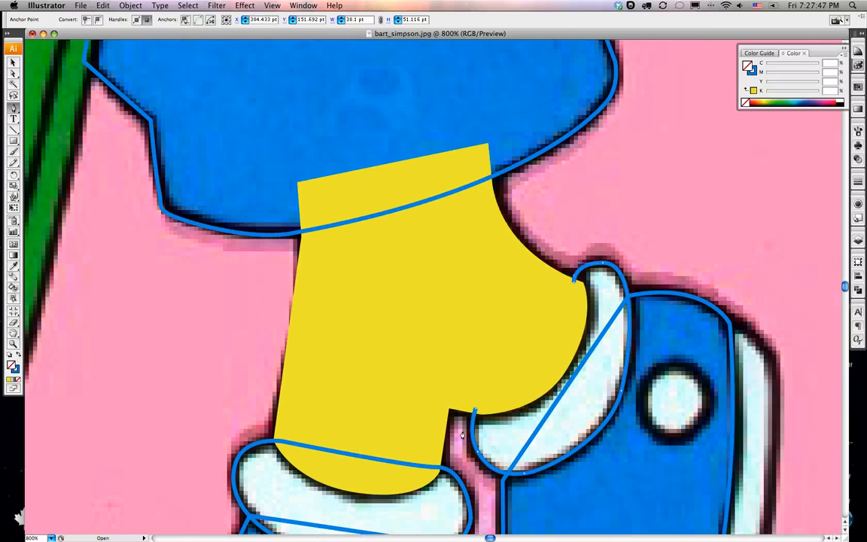
click(476, 412)
drag(576, 323, 570, 325)
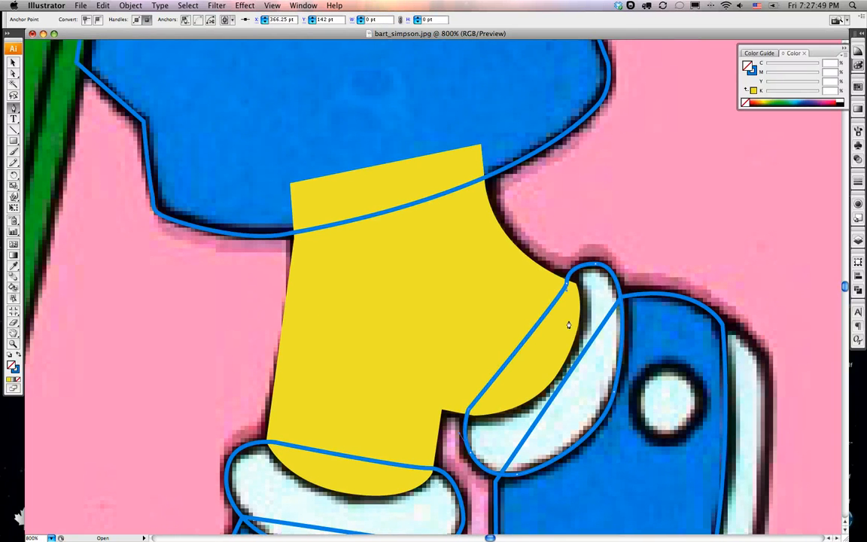
key(a)
drag(568, 285, 560, 303)
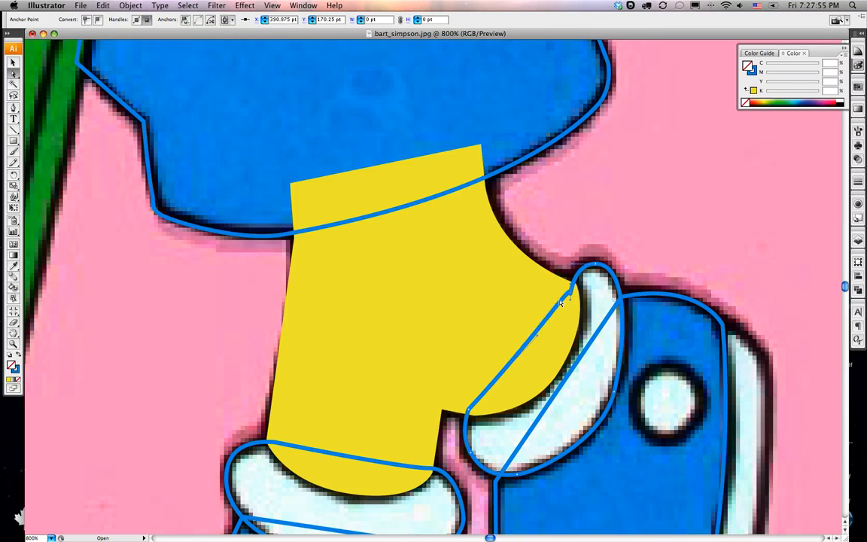
Trace the front shoe's white sole with the Pen tool, running its upper edge across the blue shoe and curving around the underside, closing the path
key(super+minus)
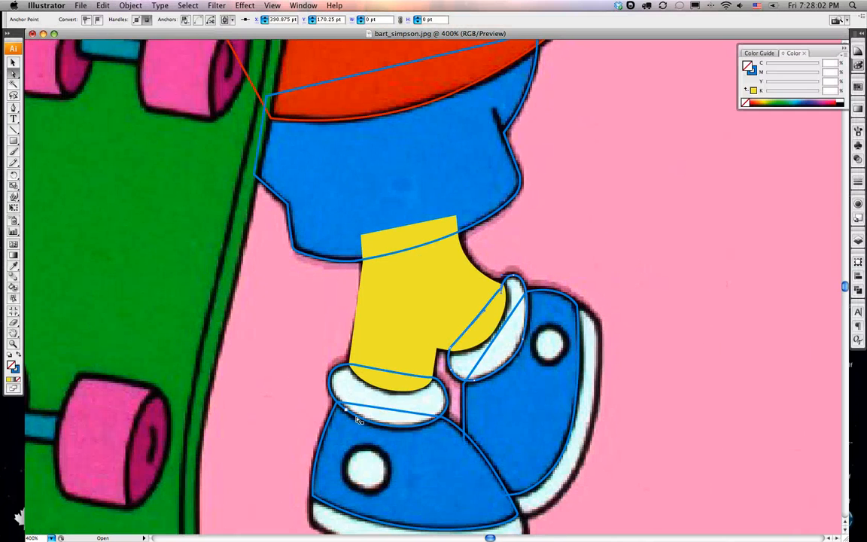
scroll(298, 355, down, 5)
key(p)
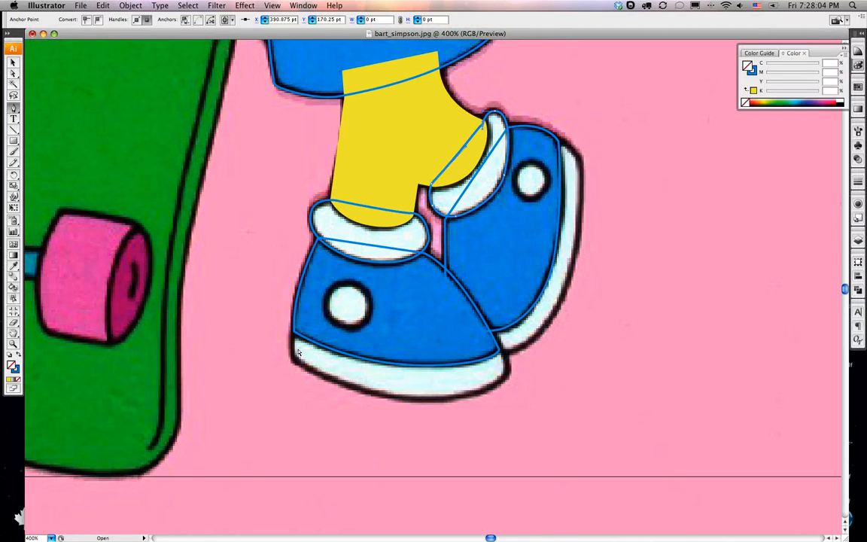
click(295, 359)
click(294, 329)
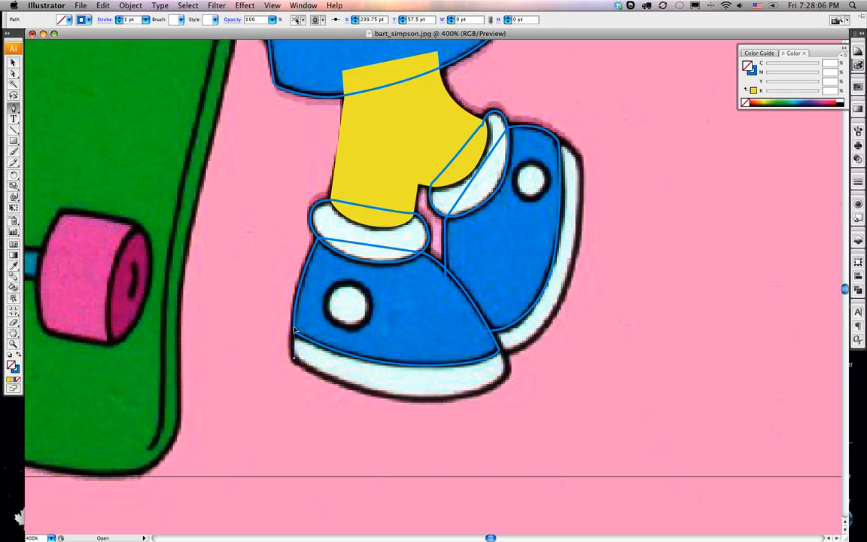
click(415, 353)
click(499, 352)
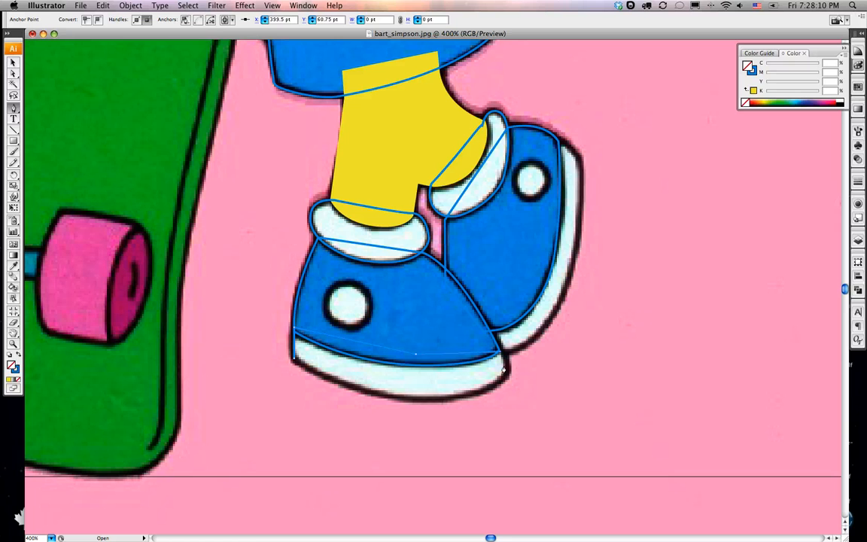
drag(507, 375, 493, 393)
drag(391, 398, 329, 389)
click(293, 362)
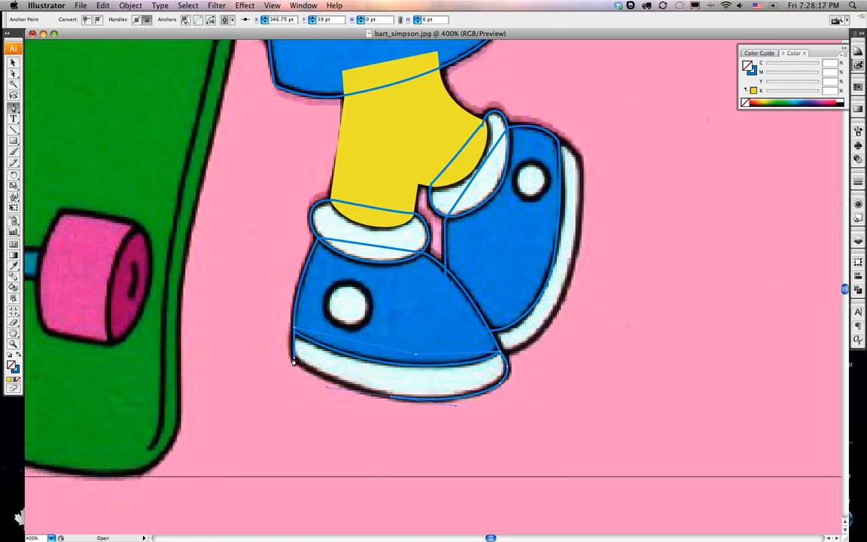
click(294, 362)
Trace the rear shoe's white sole from its upper corner down the outer curve to the front shoe, closing the path across the blue area
click(560, 143)
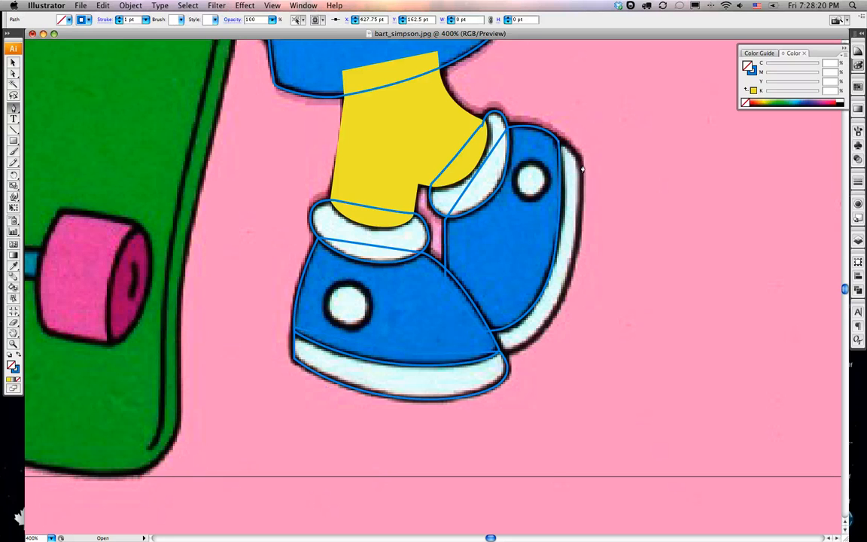
click(579, 158)
scroll(581, 173, up, 1)
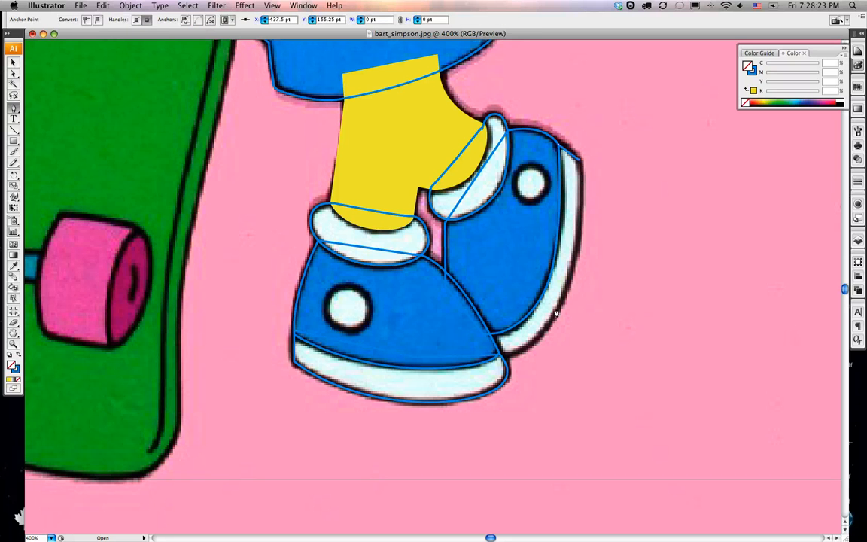
mouse_move(569, 287)
mouse_down()
mouse_move(547, 338)
mouse_move(493, 357)
mouse_up()
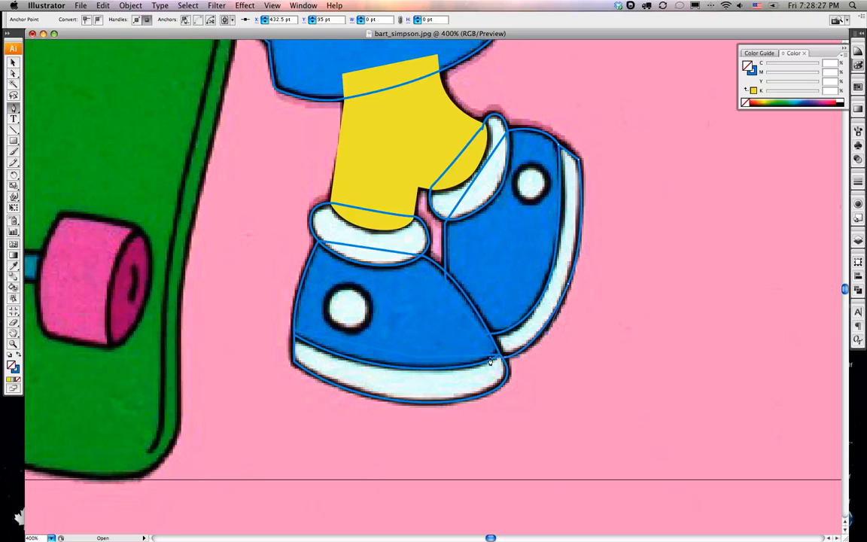
click(492, 334)
click(558, 148)
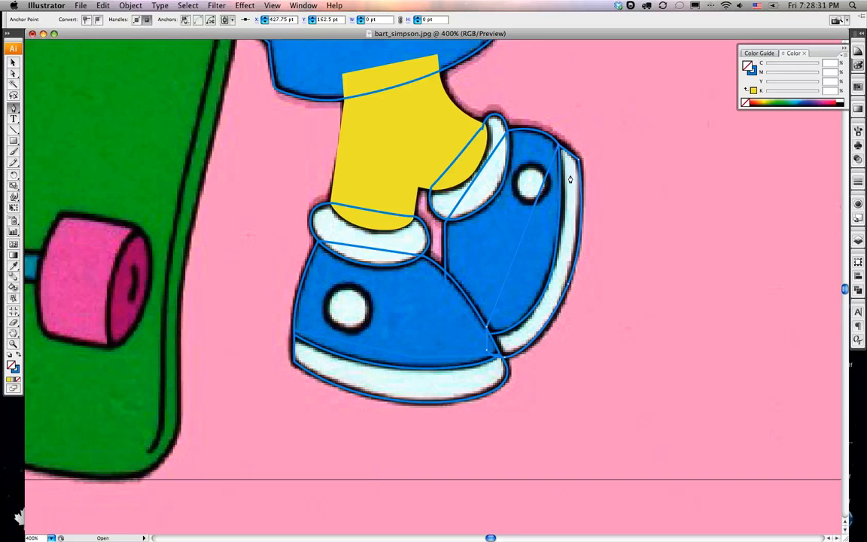
Switch to Safari
key(super+Tab)
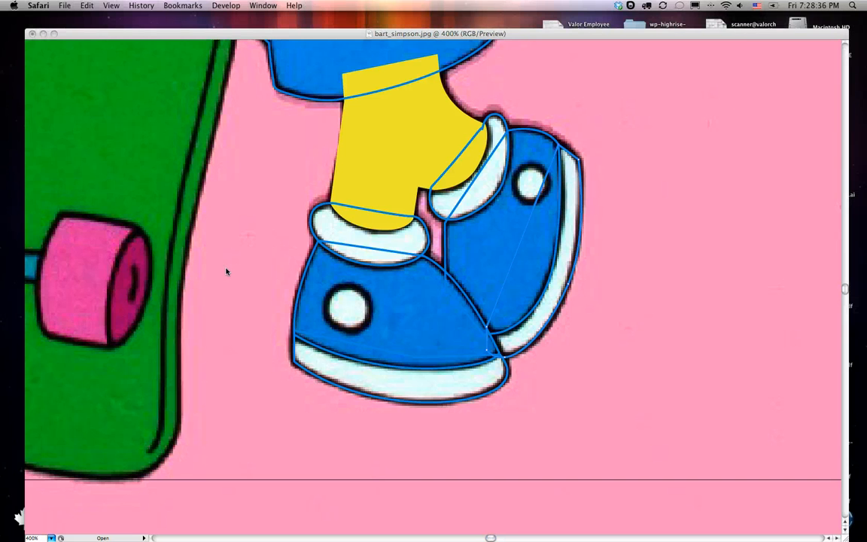